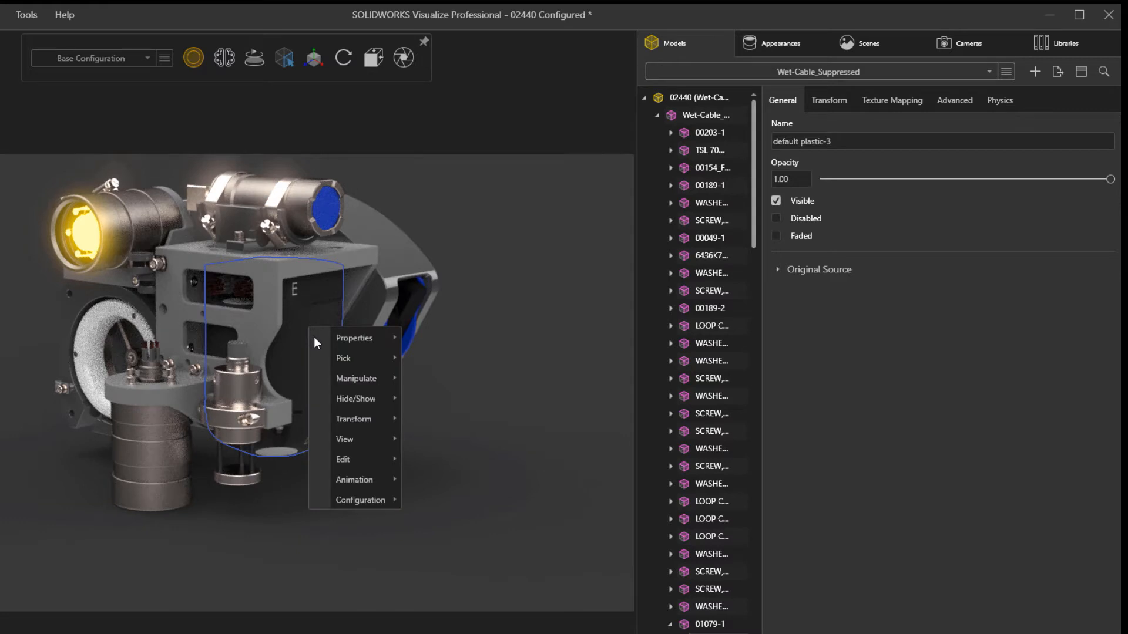
Copy the housing's SR - Black Powder Coat appearance and assign it to all parts using the default plastic appearance
mouse_move(369, 461)
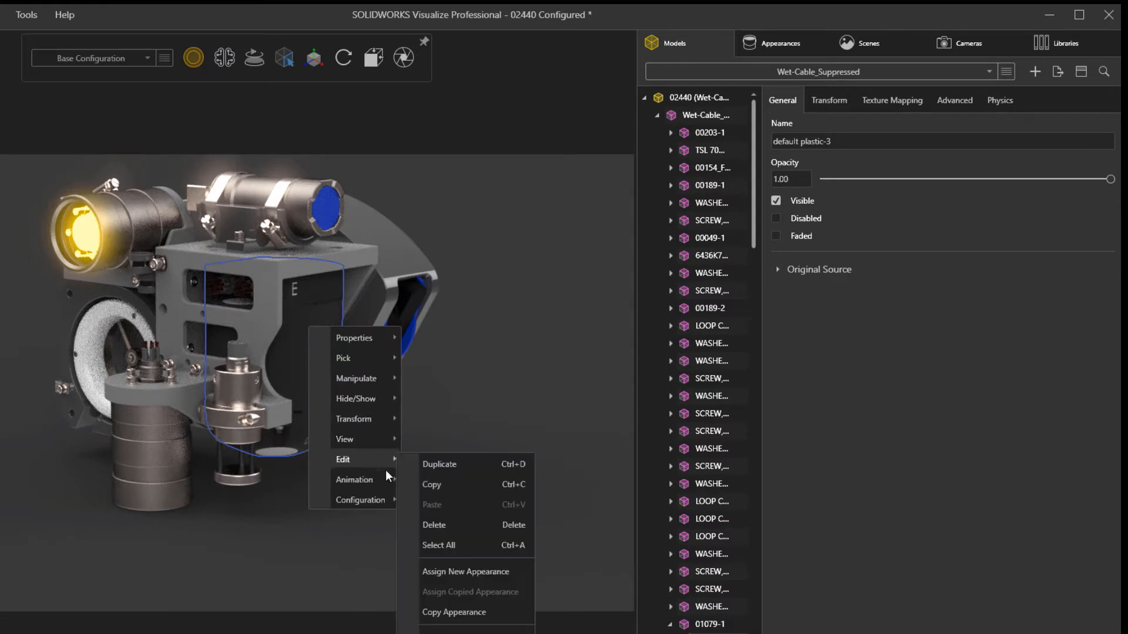
click(514, 613)
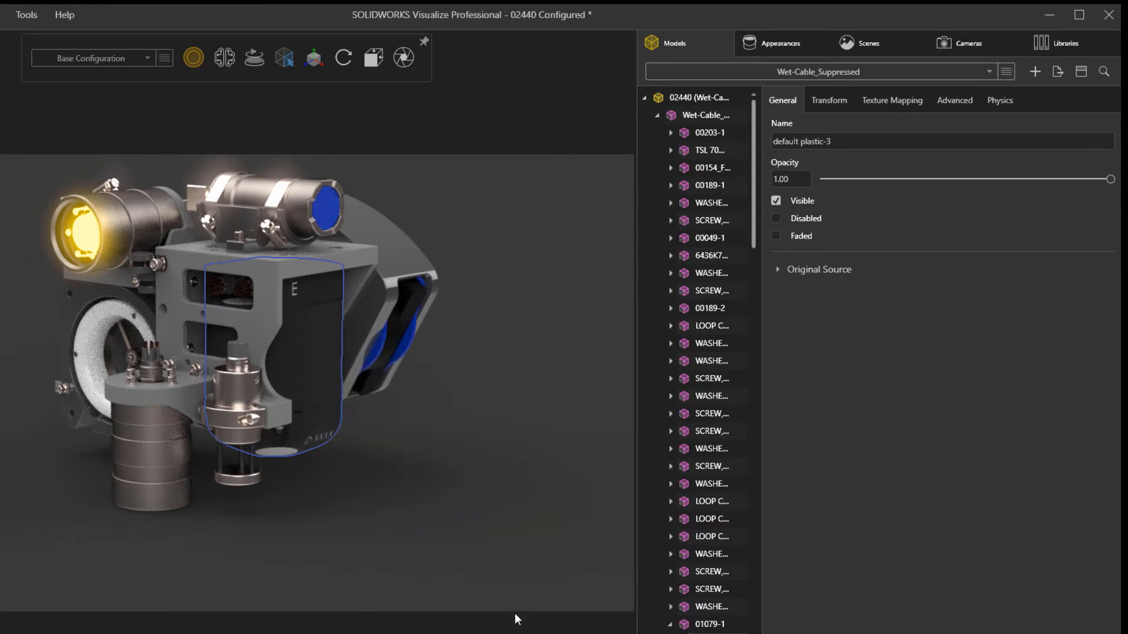
click(387, 261)
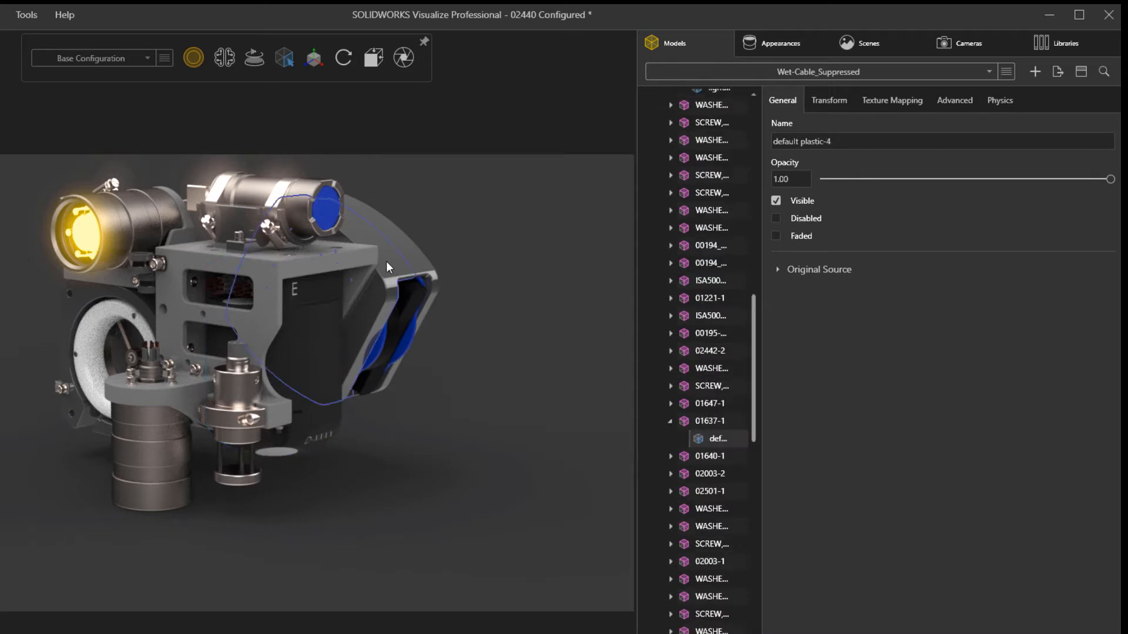
double_click(385, 261)
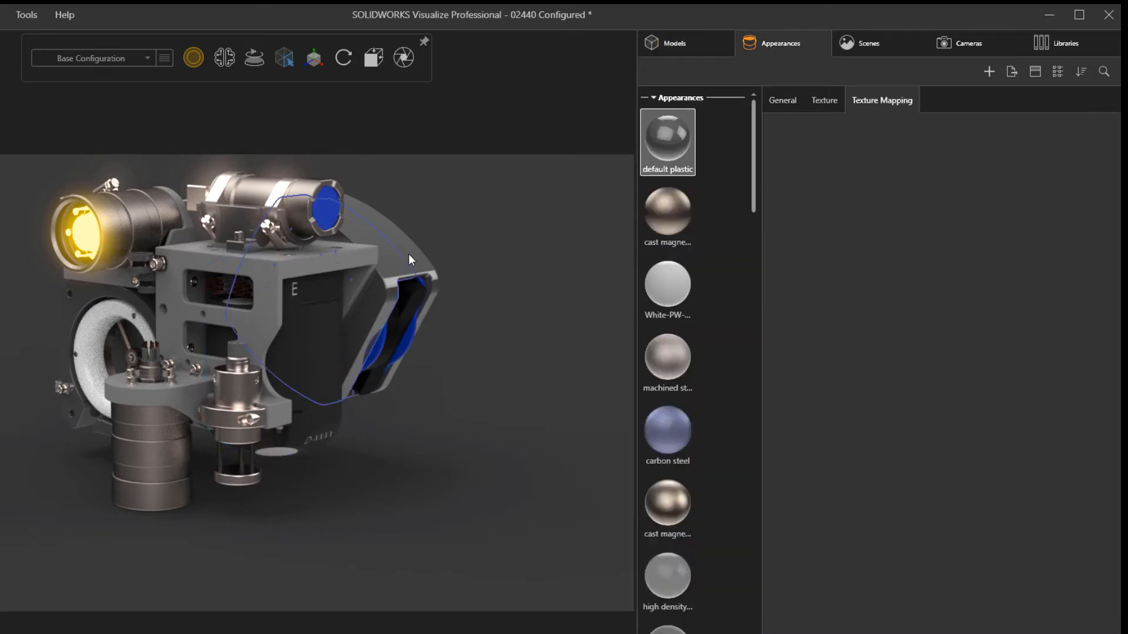
right_click(681, 141)
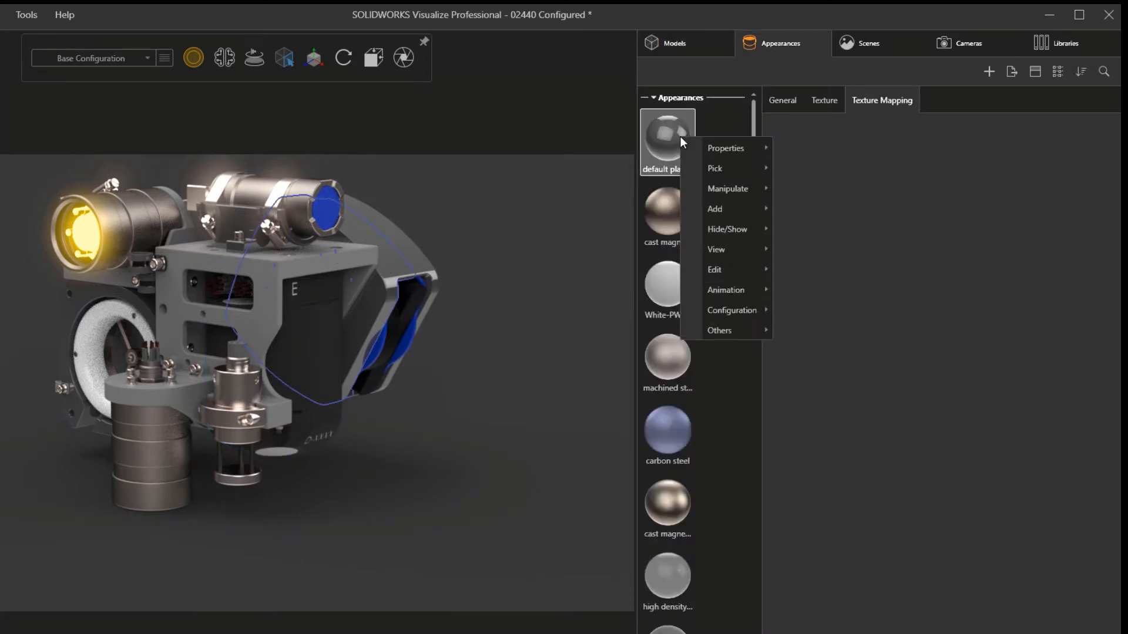
mouse_move(728, 274)
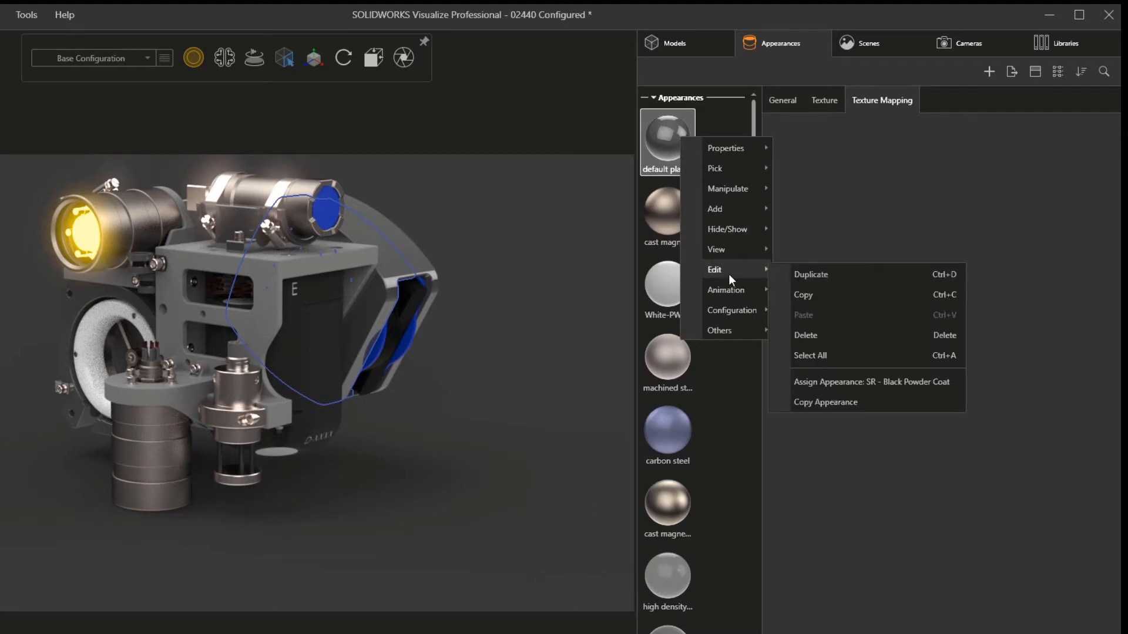
click(895, 392)
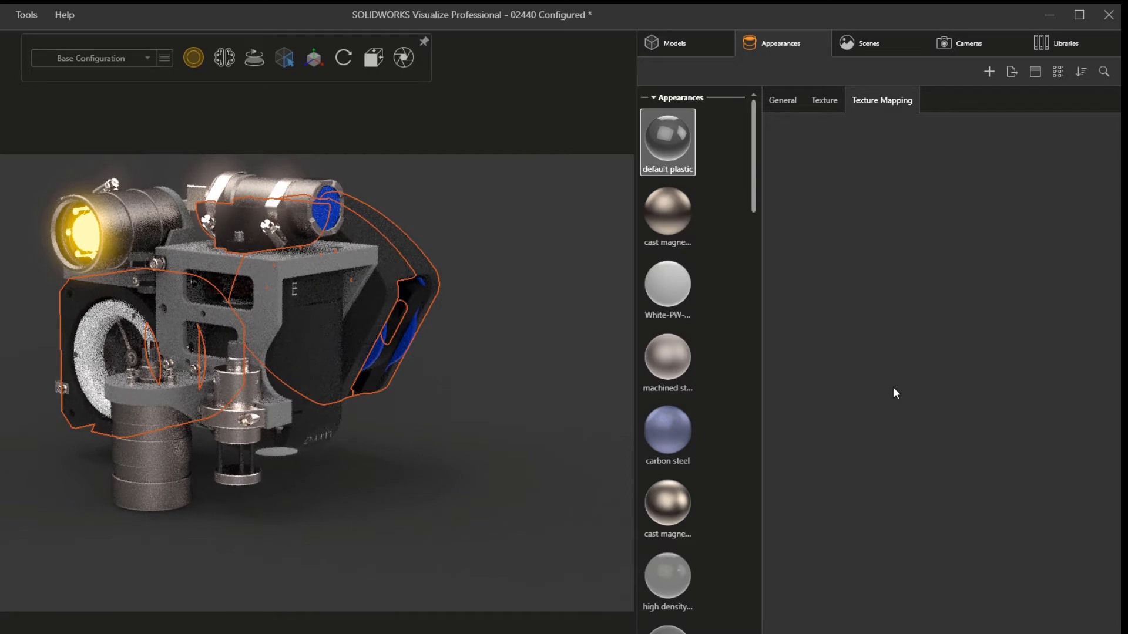
click(564, 269)
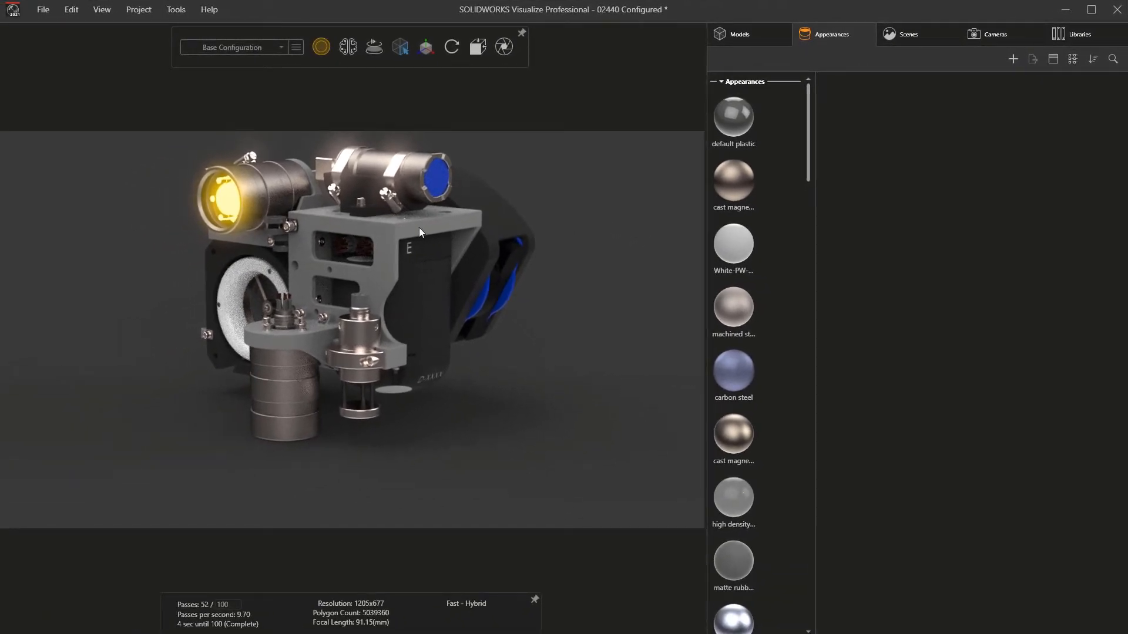
Isolate the light grey bracket 02445-1 by showing only that part
click(420, 231)
right_click(419, 231)
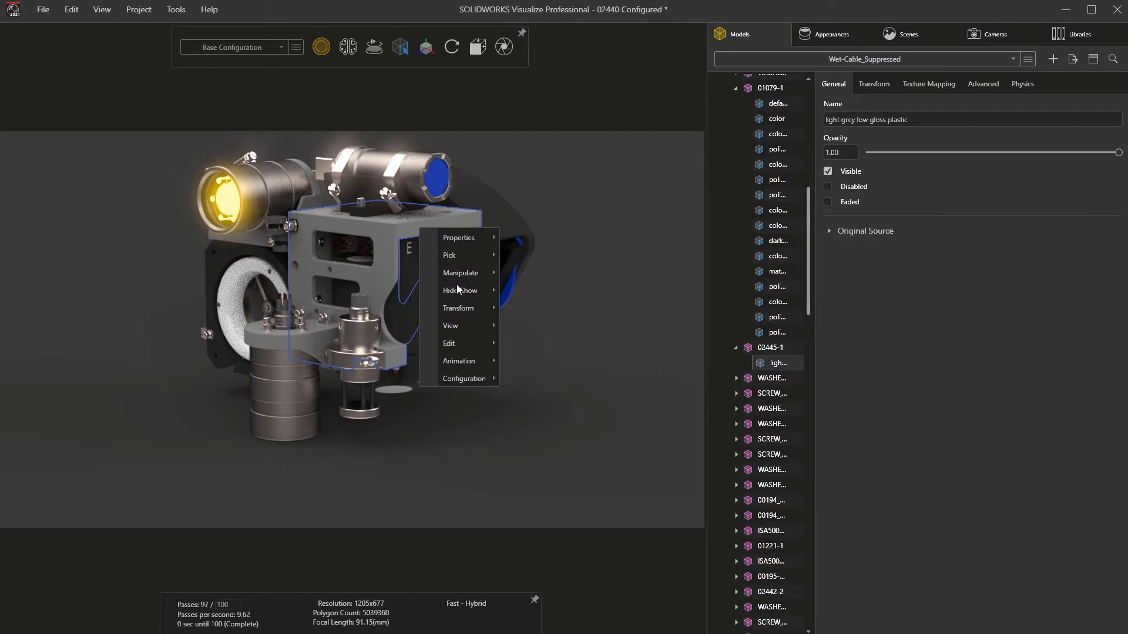
mouse_move(460, 290)
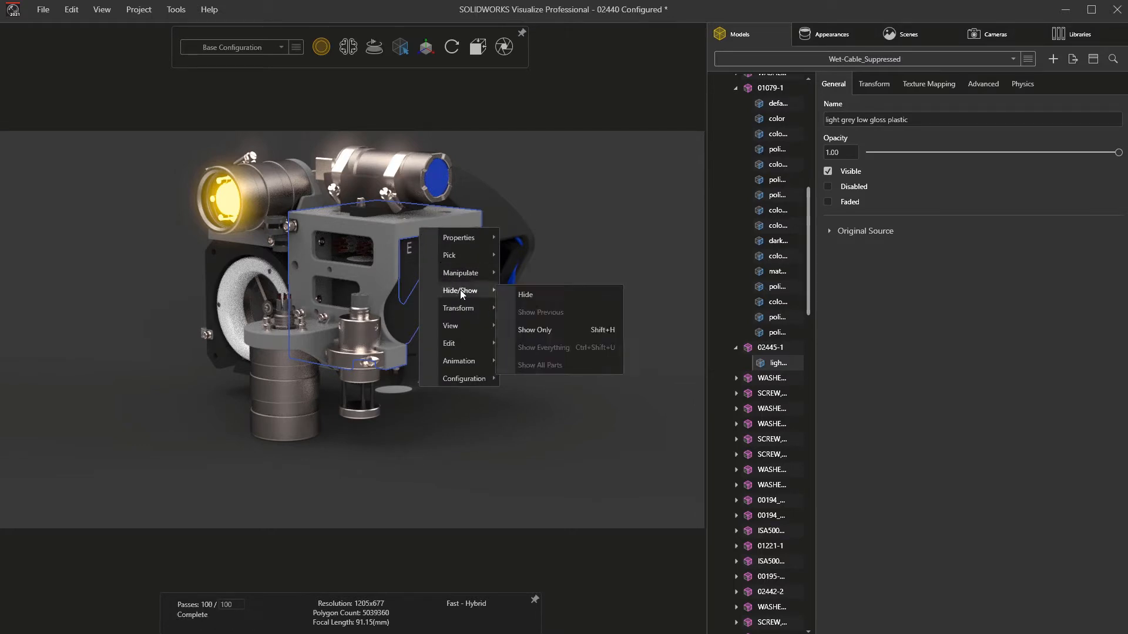
click(551, 332)
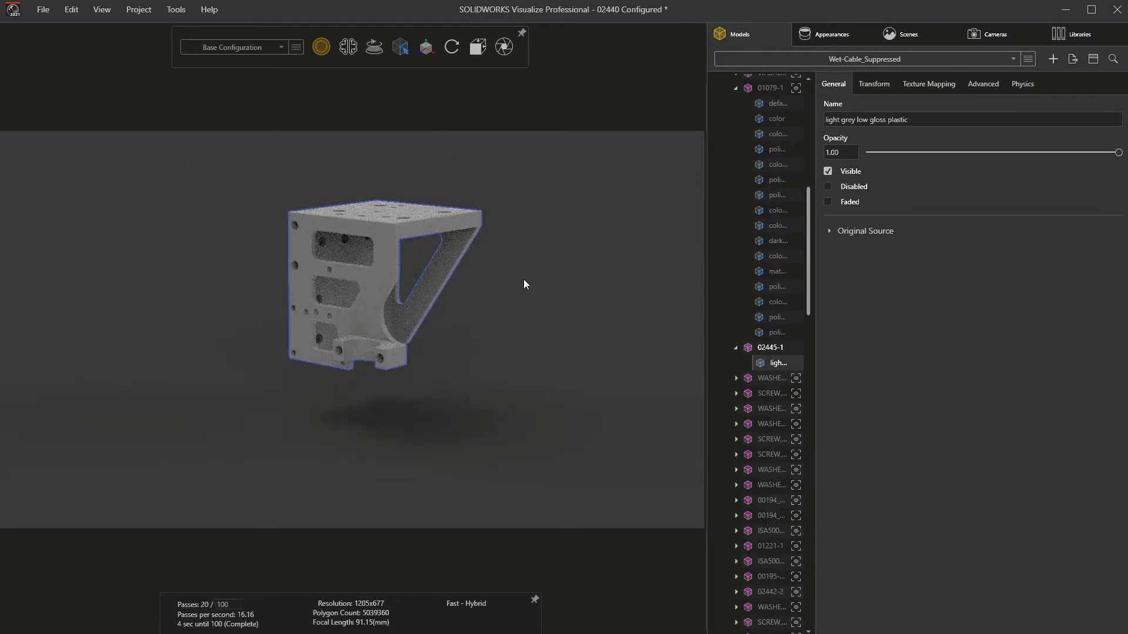
Darken the colour of the bracket's light grey low gloss plastic appearance to an HSV value of 22
ctrl+middle_drag(511, 258, 504, 221)
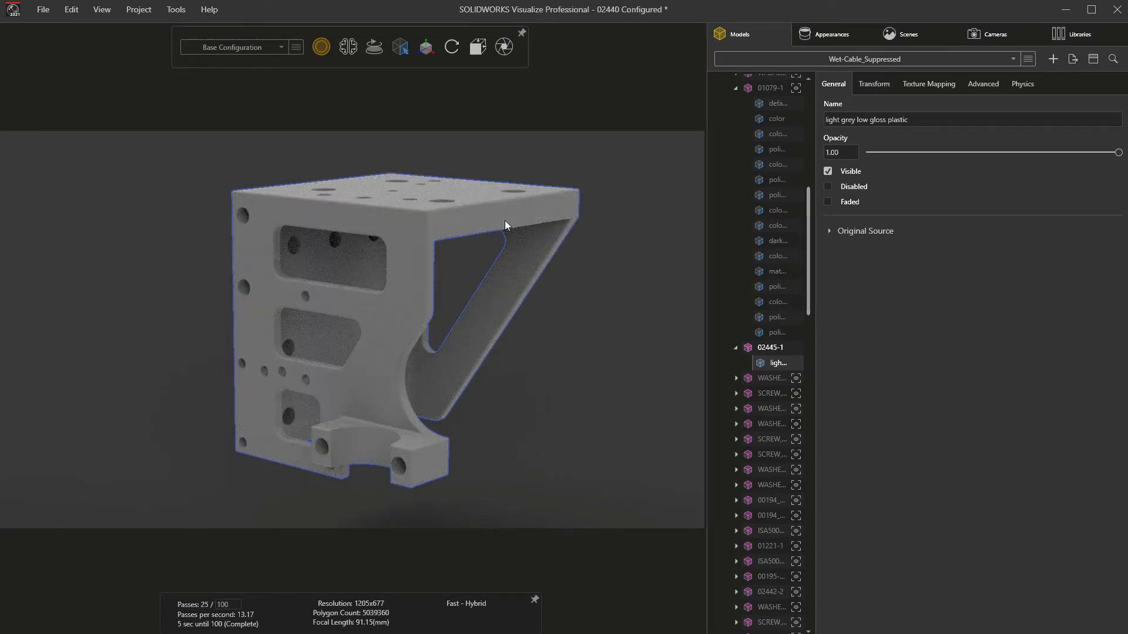
double_click(505, 221)
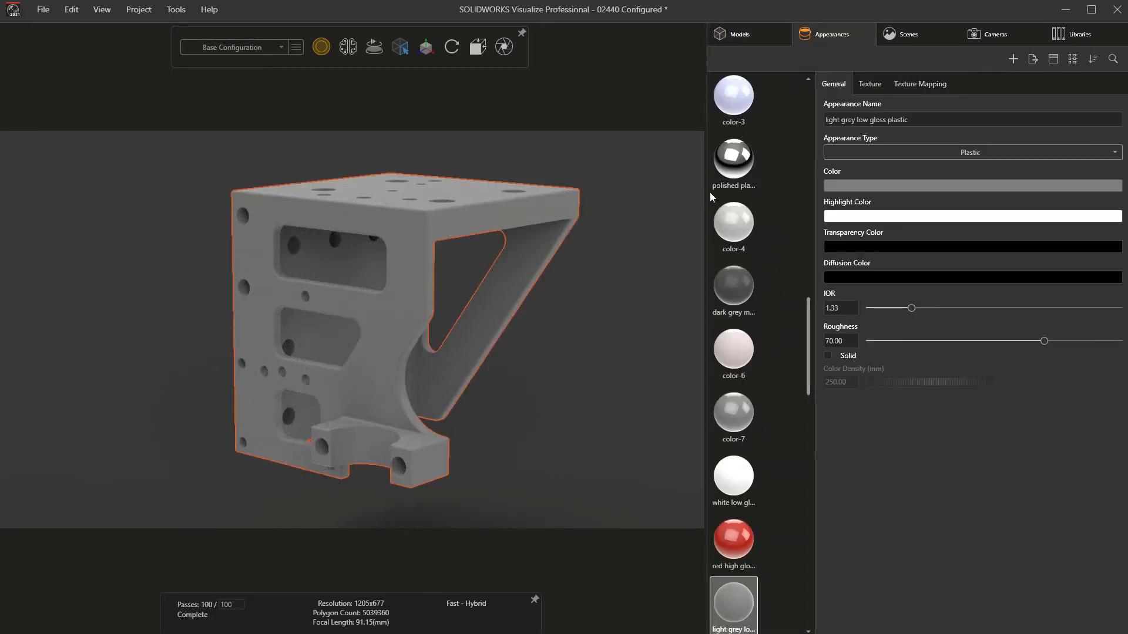
click(833, 186)
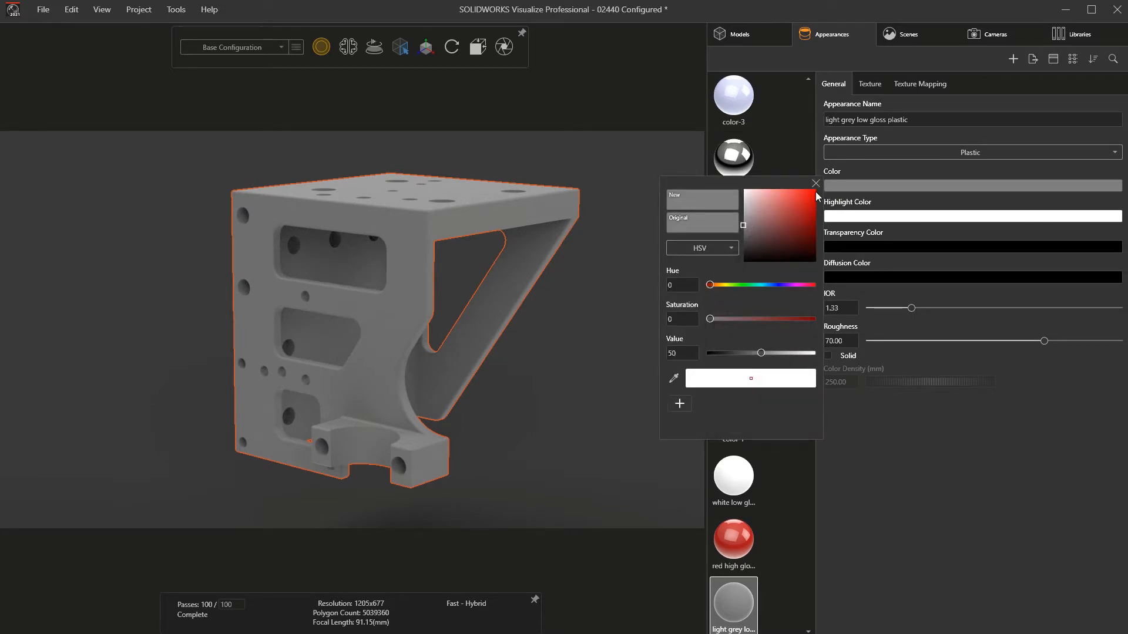
mouse_move(745, 214)
mouse_down()
mouse_move(770, 234)
mouse_move(743, 249)
mouse_up()
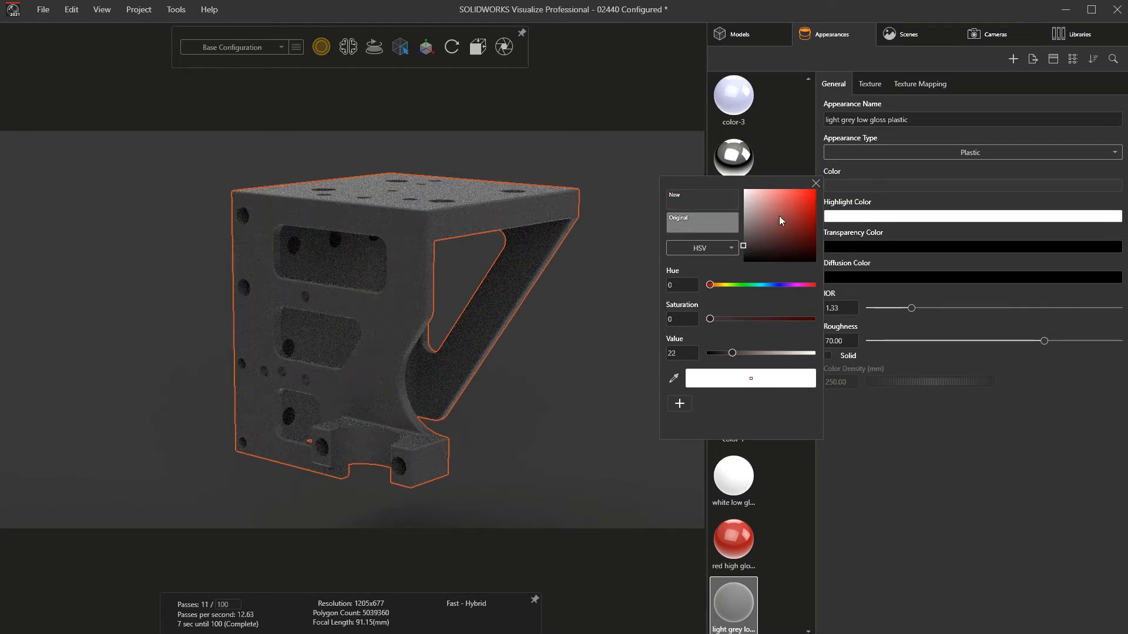
click(815, 184)
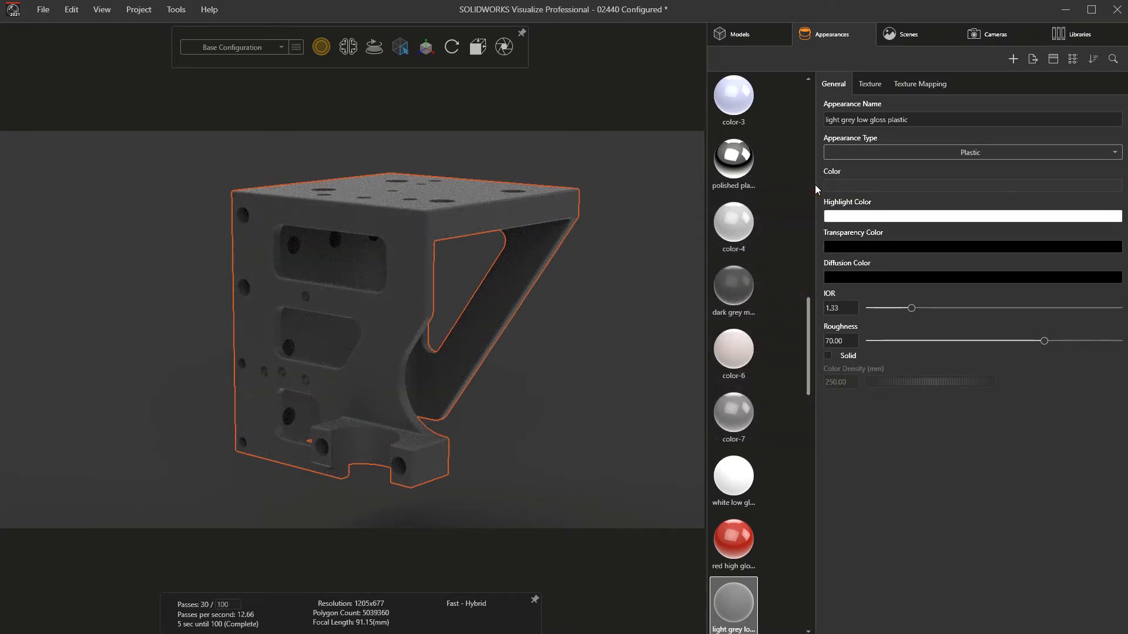
Add 3DPrint Texture.png as the bump texture of the bracket's appearance
click(872, 88)
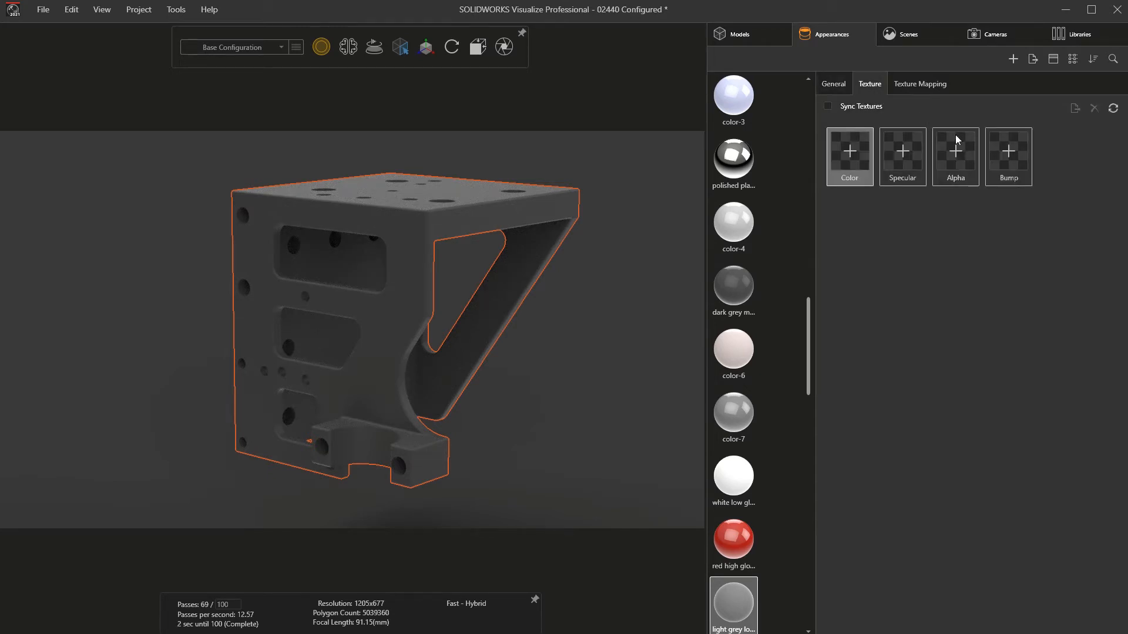
click(1012, 151)
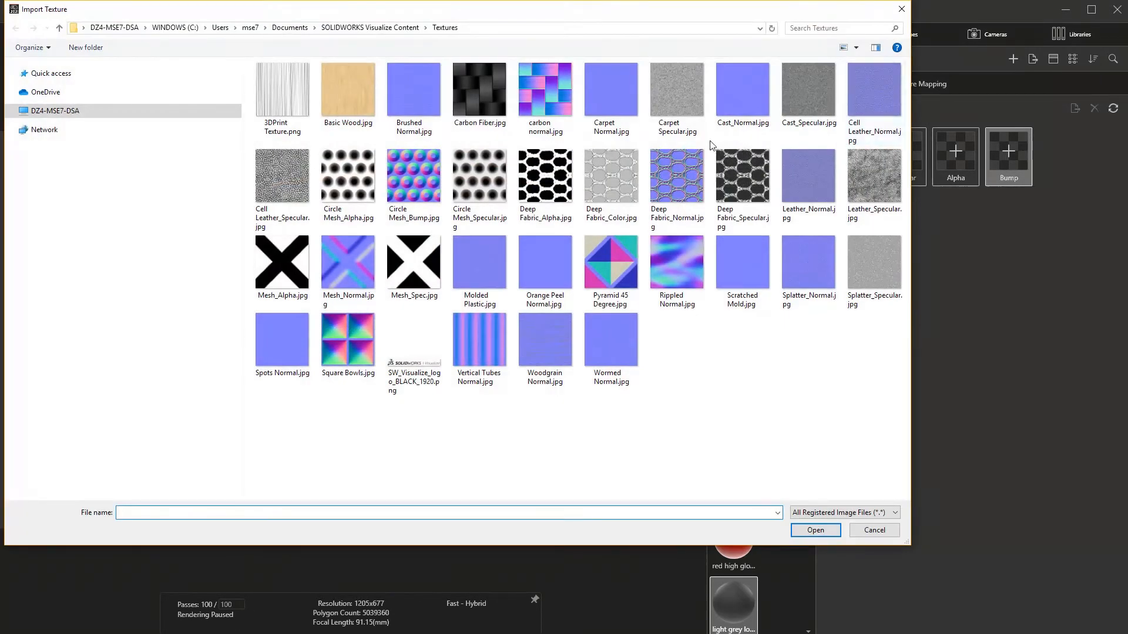
click(295, 100)
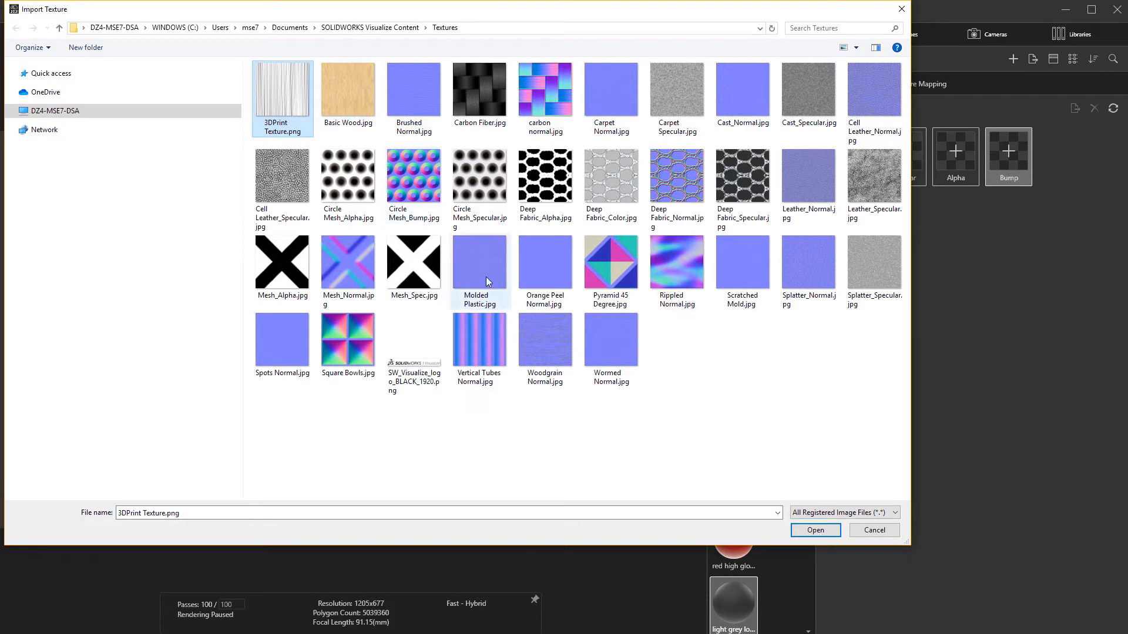
click(815, 532)
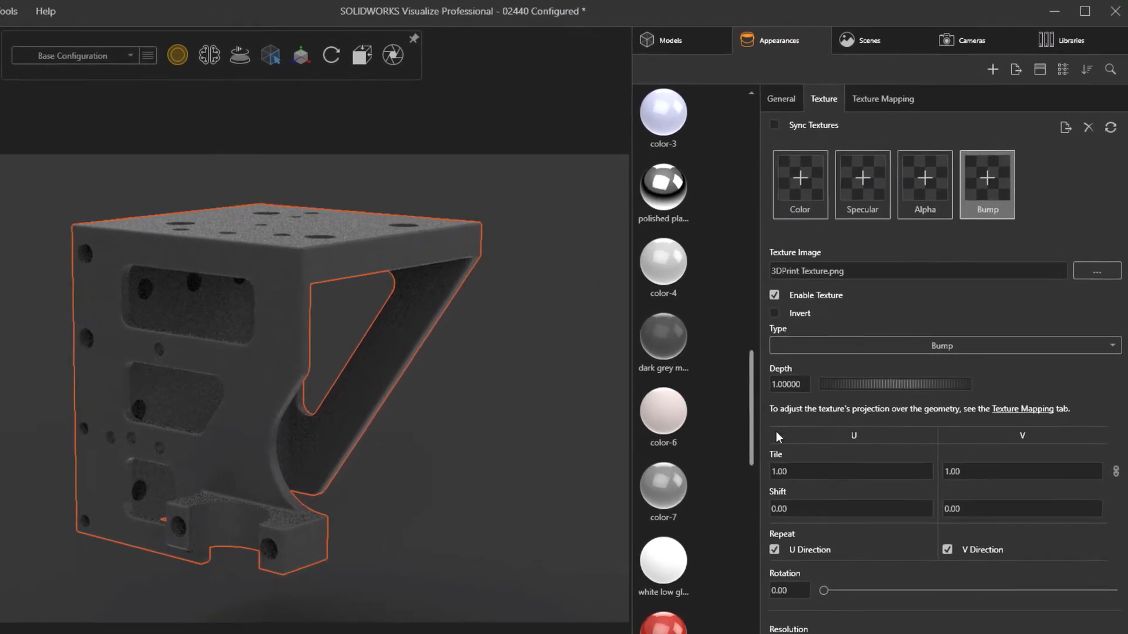
Set the bump texture's depth to 0.05 and change its type to Displacement
double_click(786, 384)
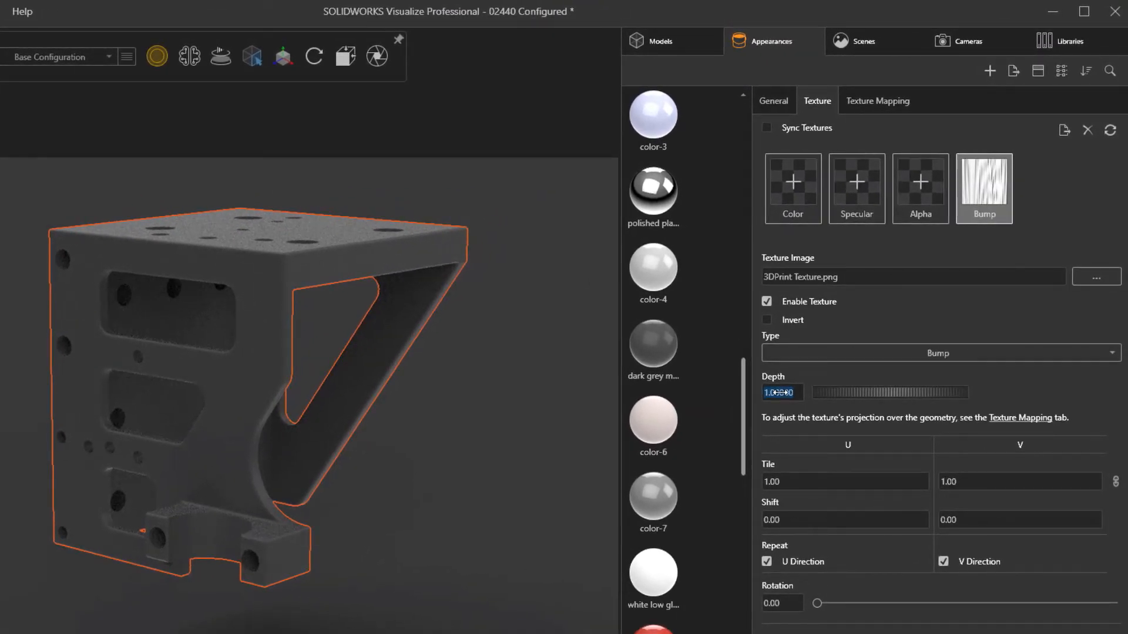
text(.05)
key(Return)
click(829, 351)
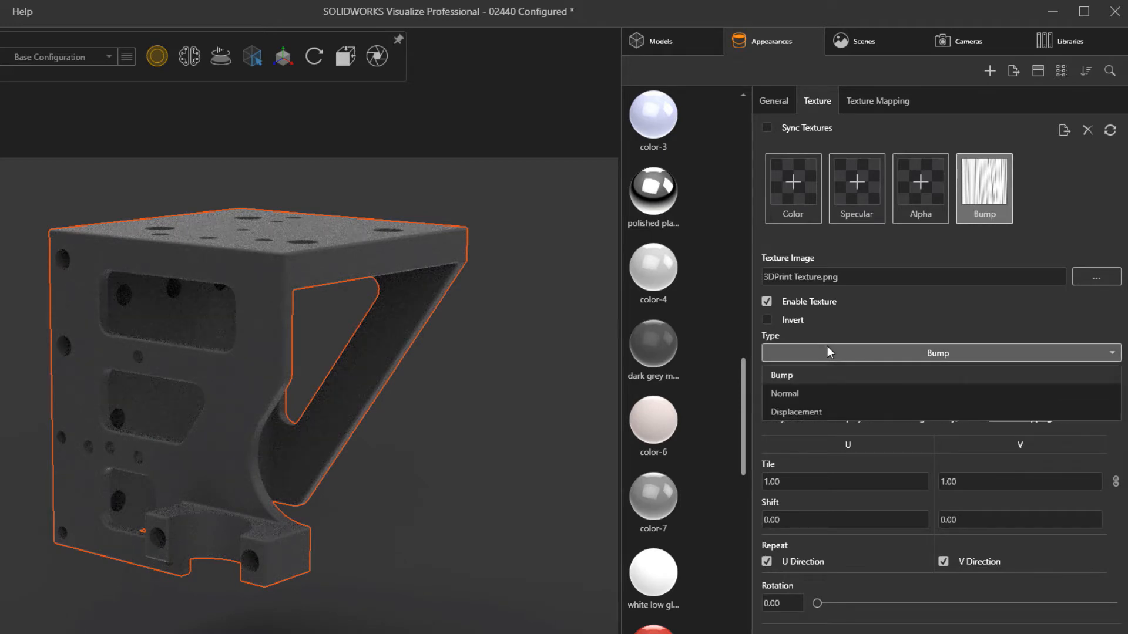
click(815, 413)
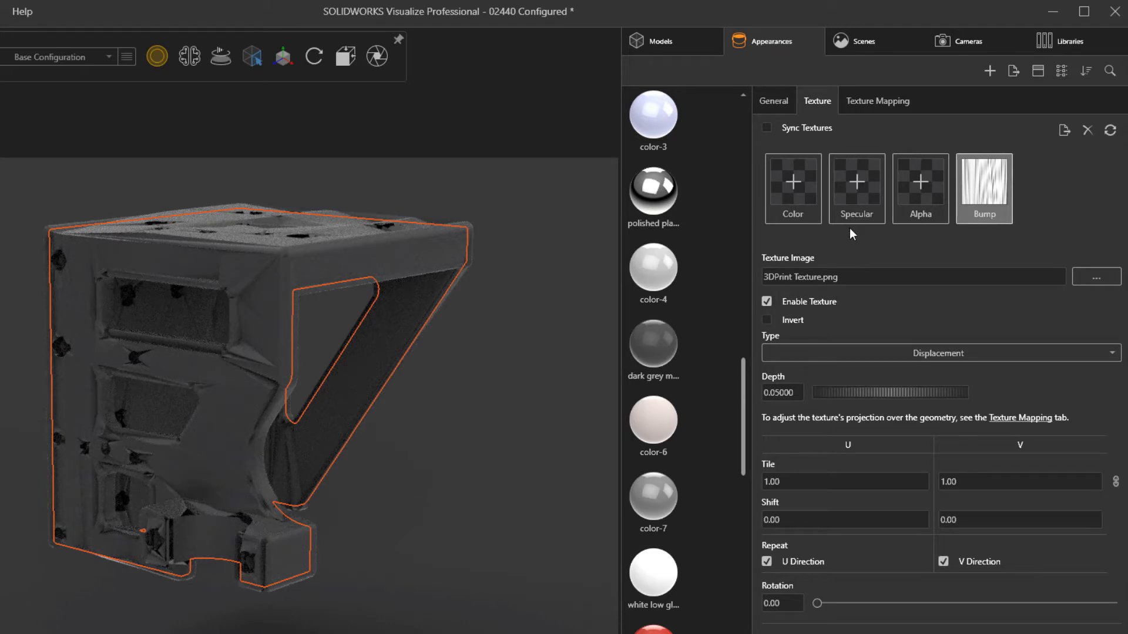
Apply the texture displacement to the bracket's geometry and clear the selection
click(880, 111)
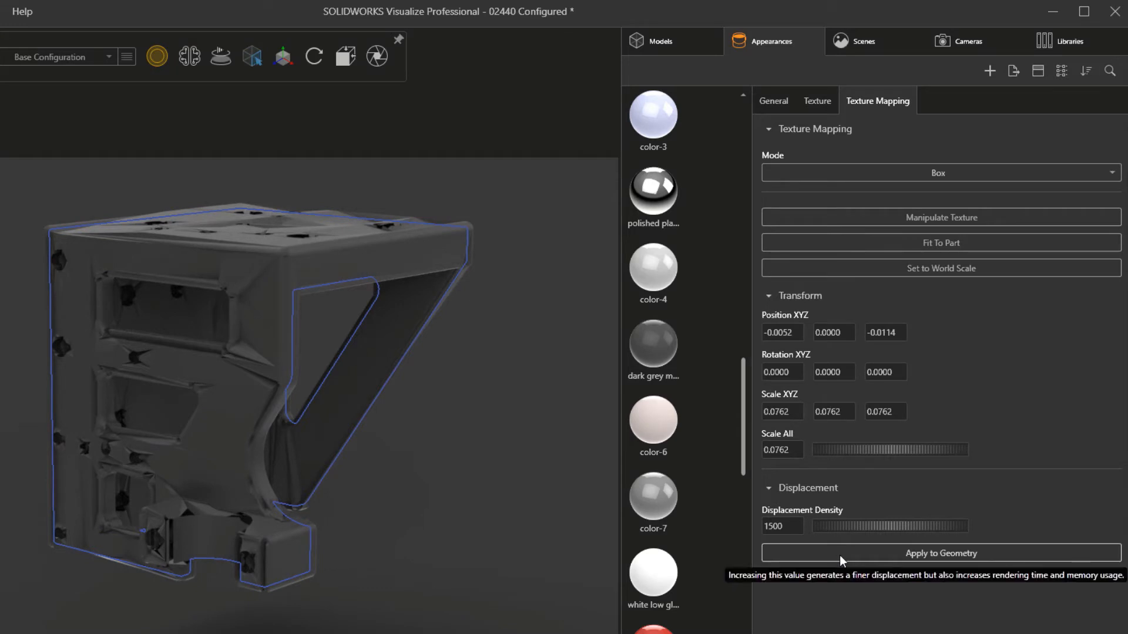
click(840, 555)
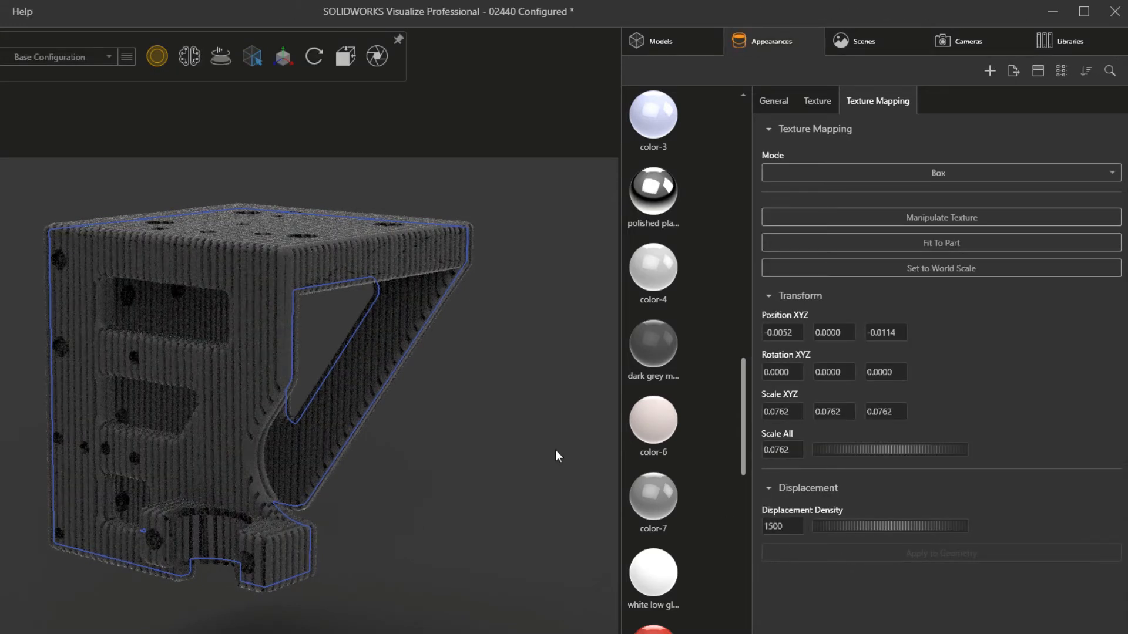
click(529, 437)
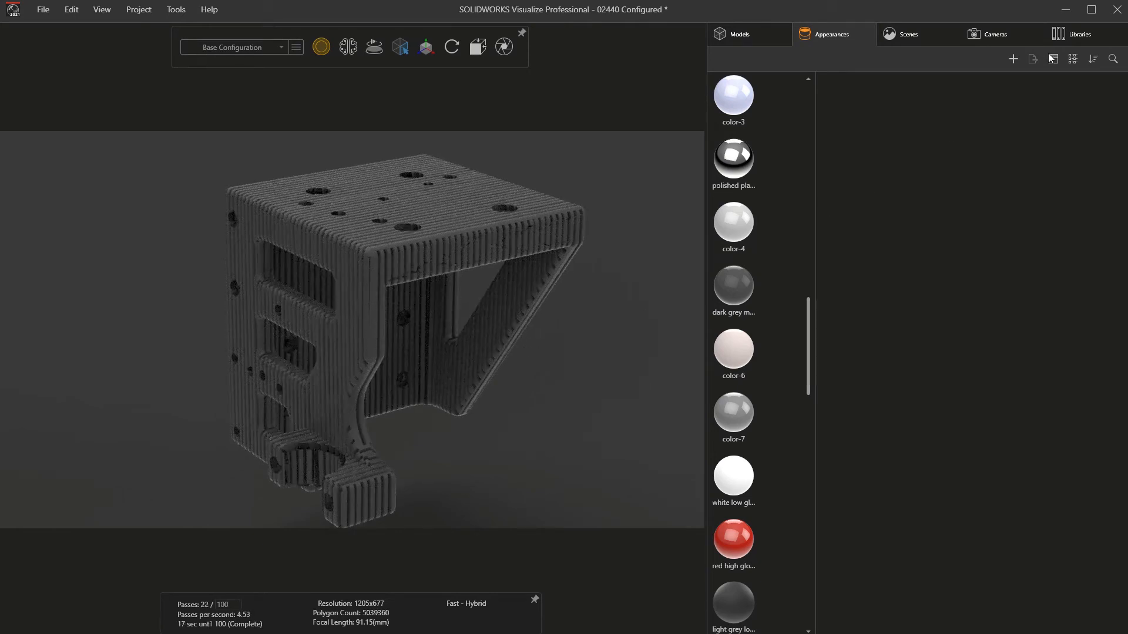
Apply the SR - 3D Print appearance from the local Square Robot library to the bracket
click(1069, 39)
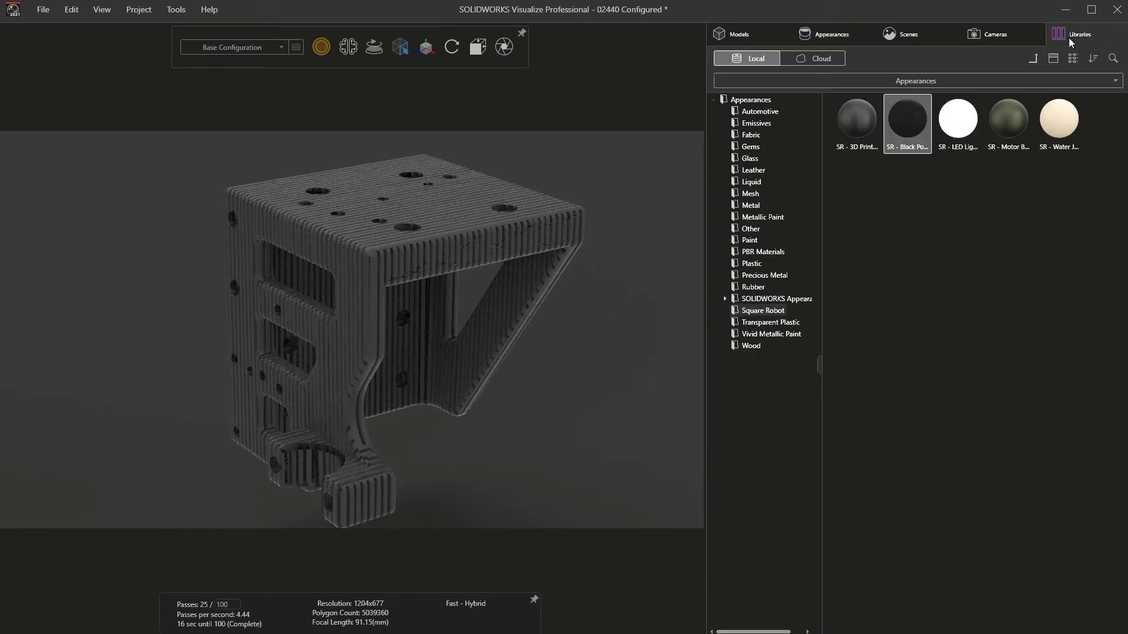
click(869, 108)
drag(864, 114, 395, 247)
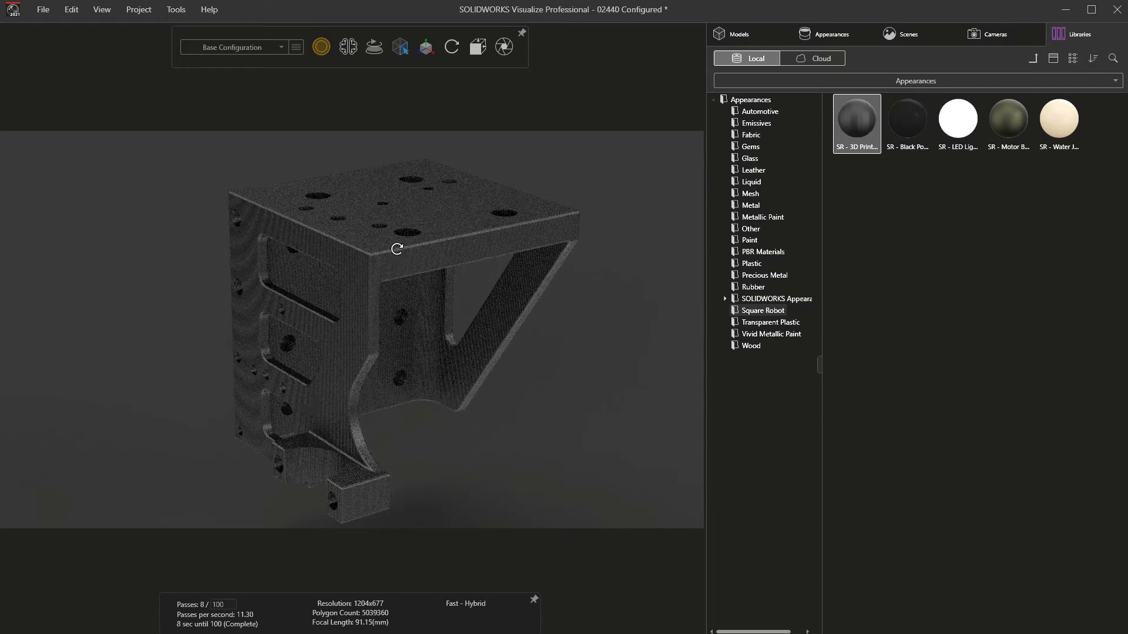
Switch the bracket's texture mapping mode to Planar and set its Z rotation to 45
middle_drag(458, 232, 467, 233)
shift+middle_drag(615, 240, 443, 352)
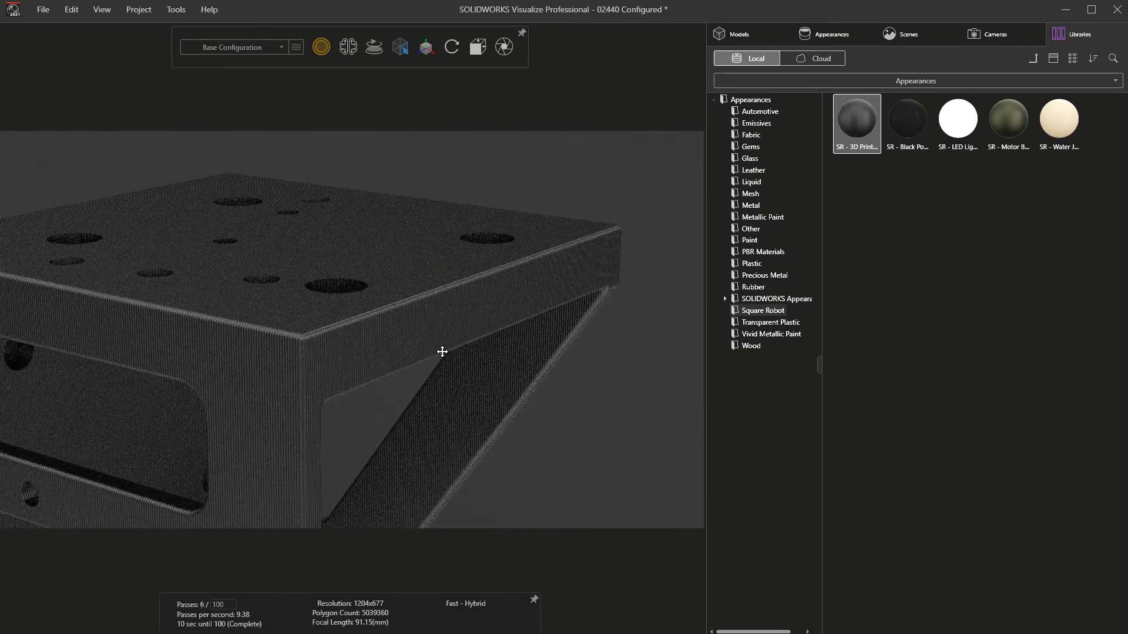
double_click(507, 321)
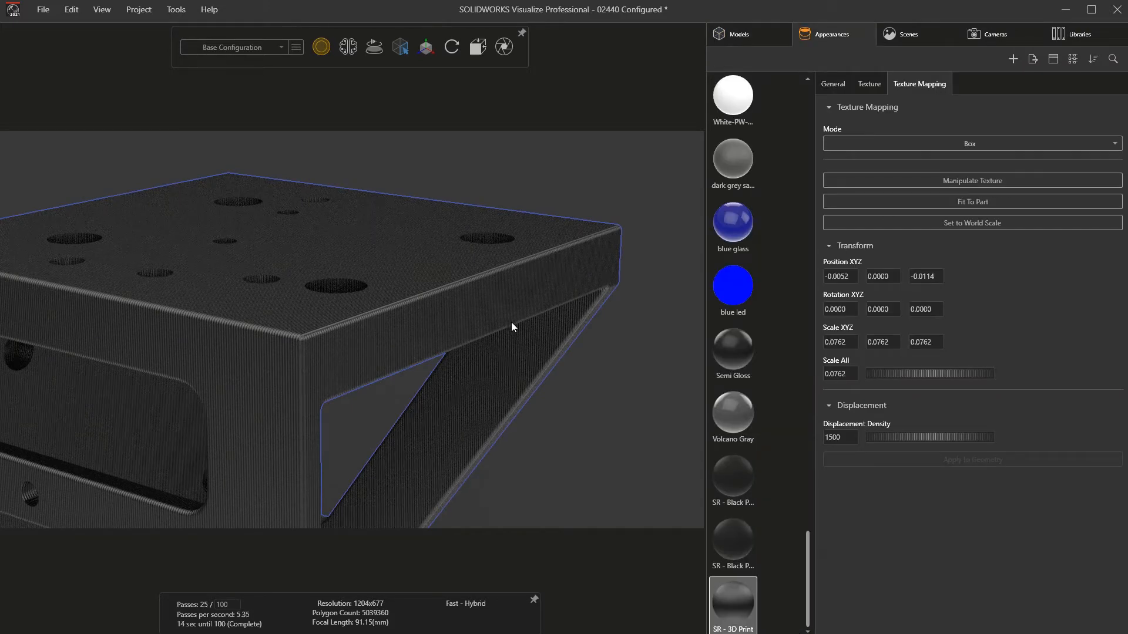
click(868, 144)
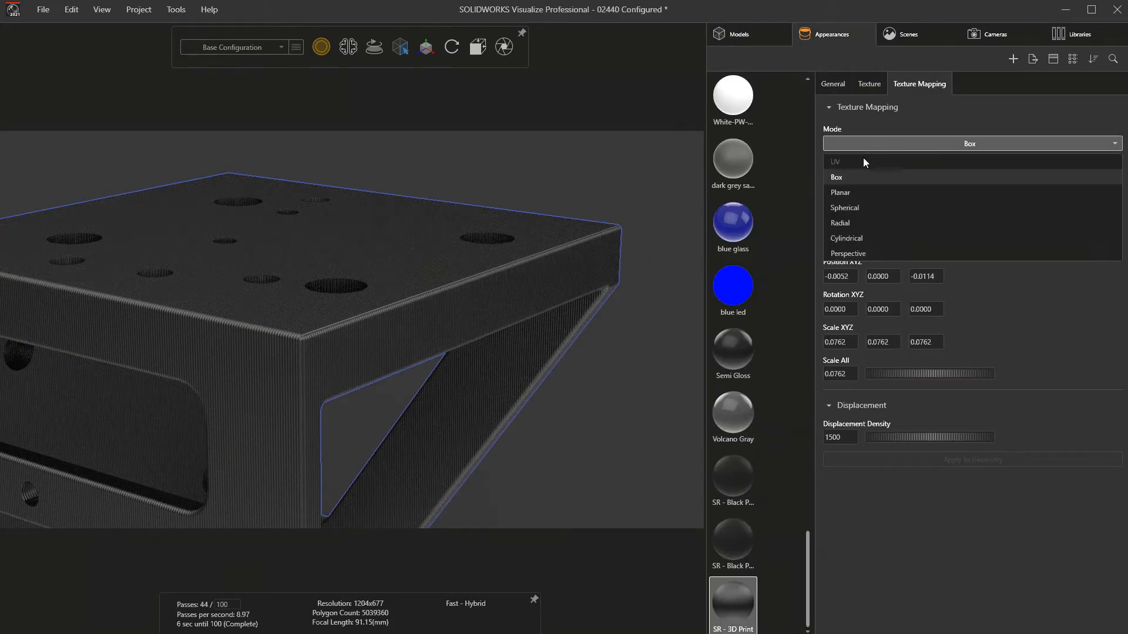
click(858, 194)
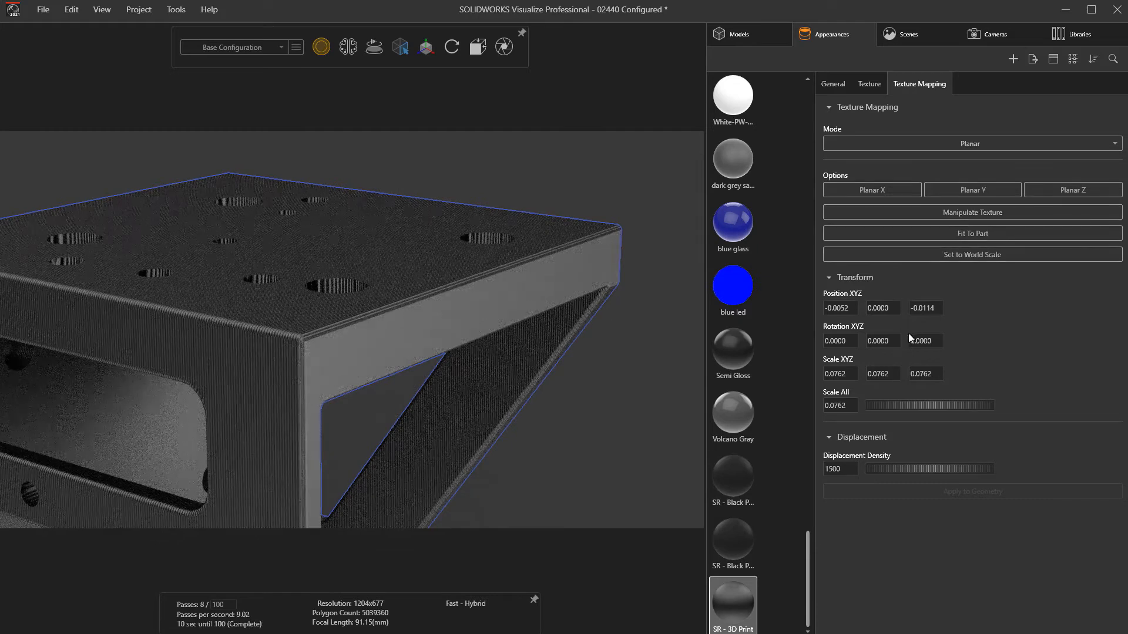
drag(919, 342, 920, 345)
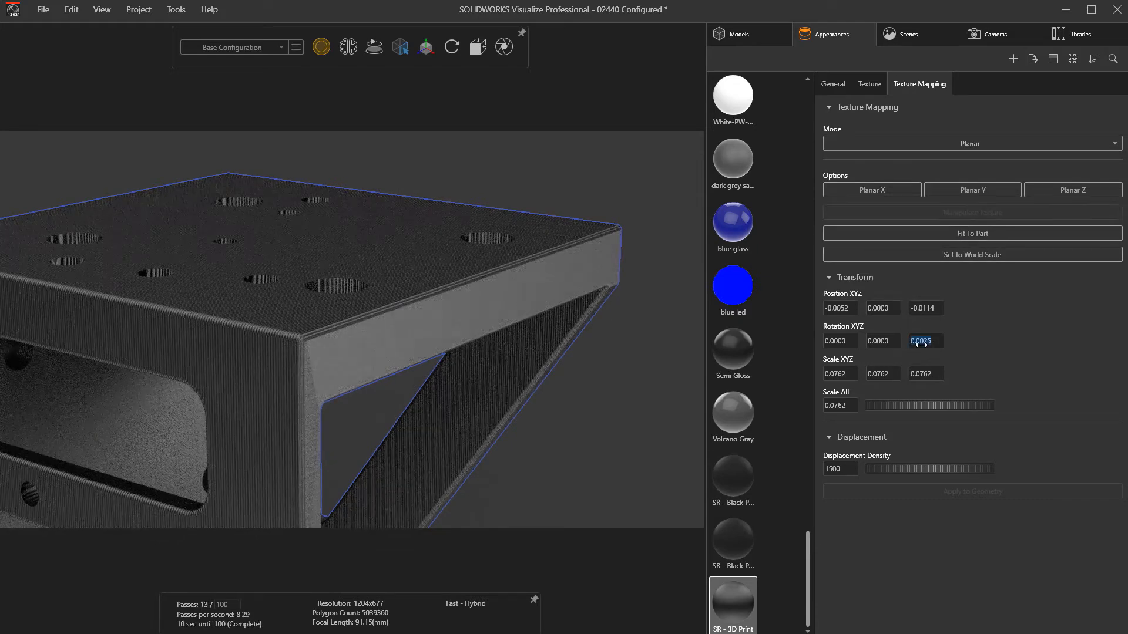
text(45)
key(Tab)
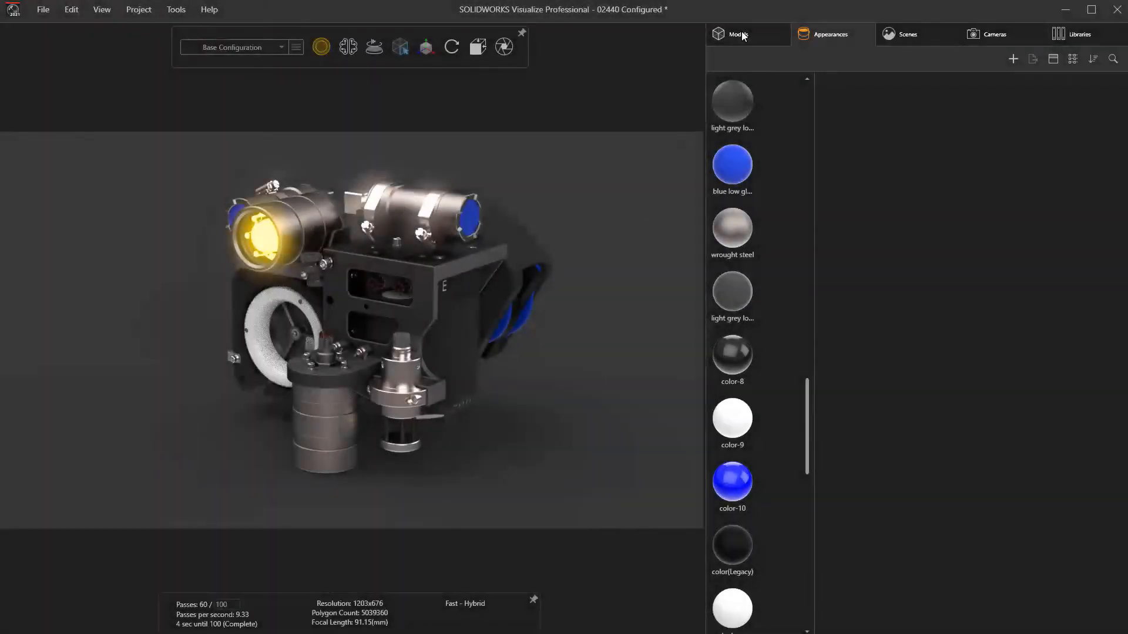
Switch the active model set to Brackets and Housing
click(742, 35)
click(772, 58)
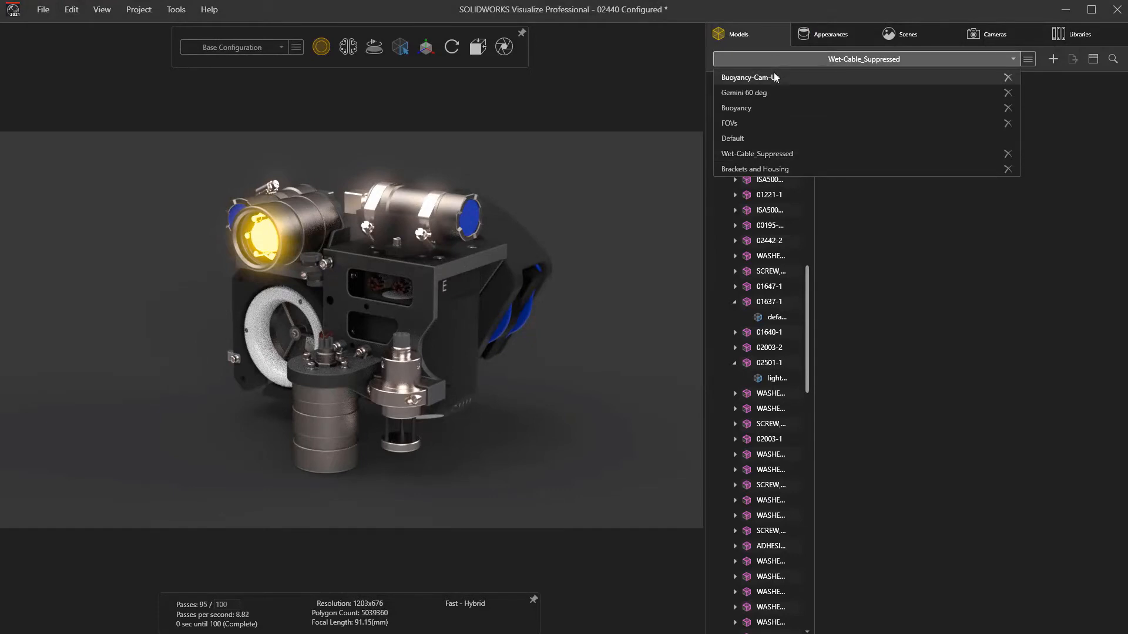
click(812, 171)
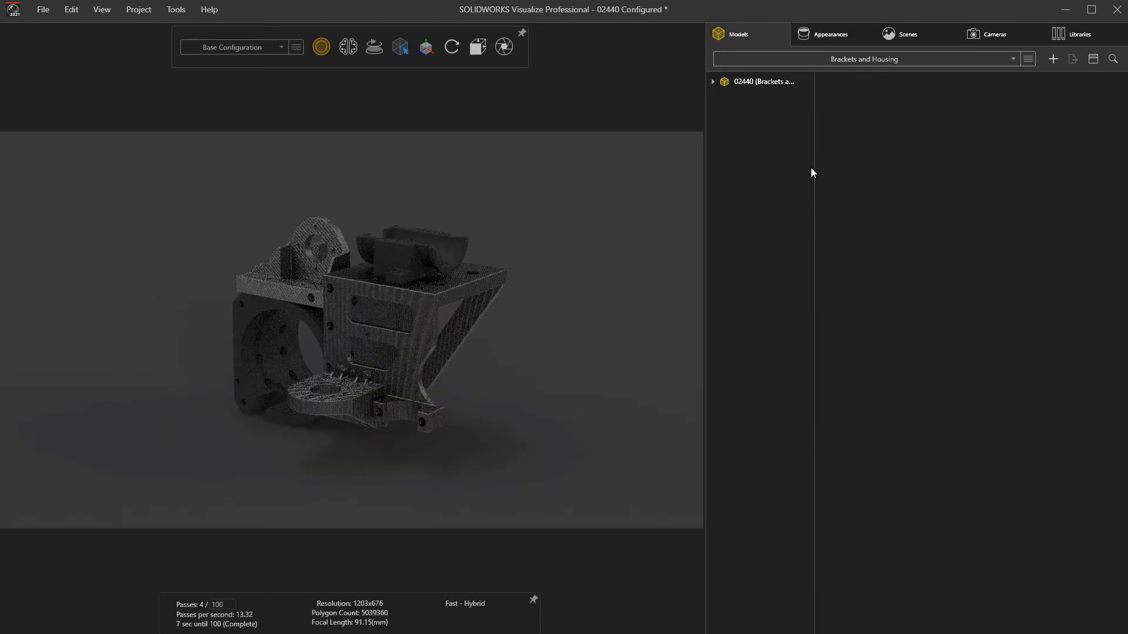
Add a cutting plane to the model and shift it along its Z axis to section the brackets
drag(637, 321, 506, 376)
ctrl+middle_drag(505, 375, 500, 344)
shift+middle_drag(582, 334, 591, 291)
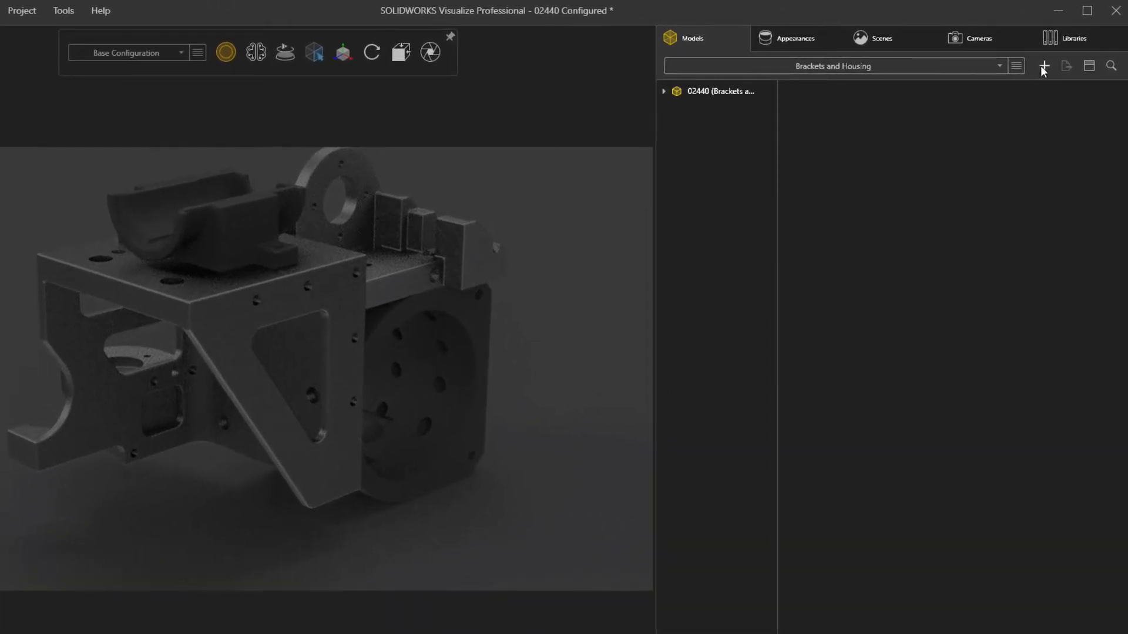
click(1043, 67)
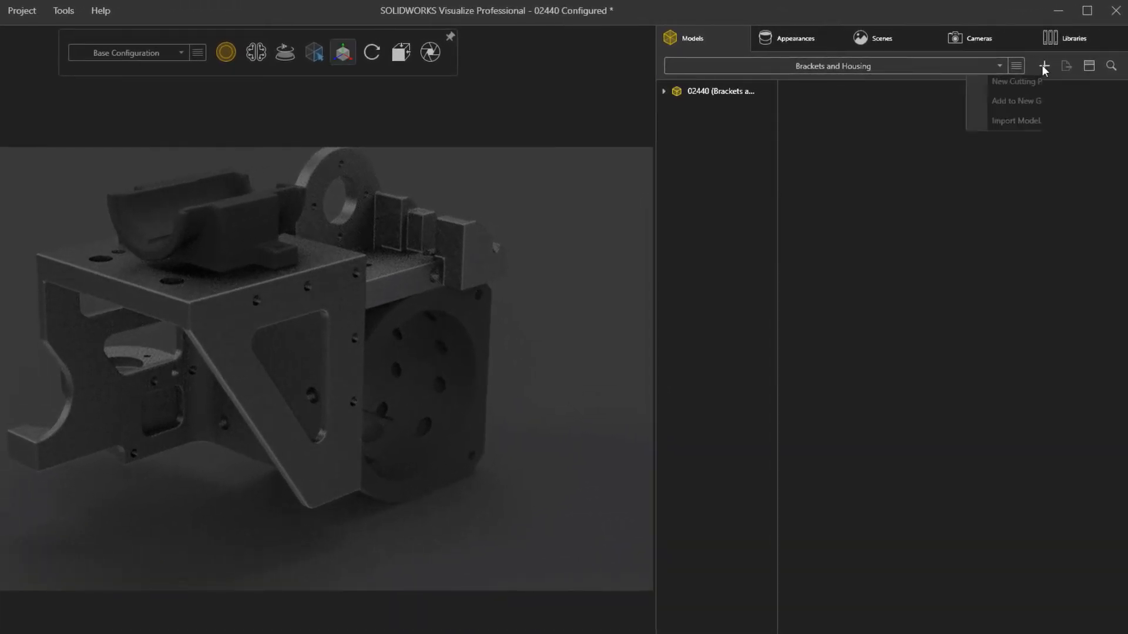
click(982, 107)
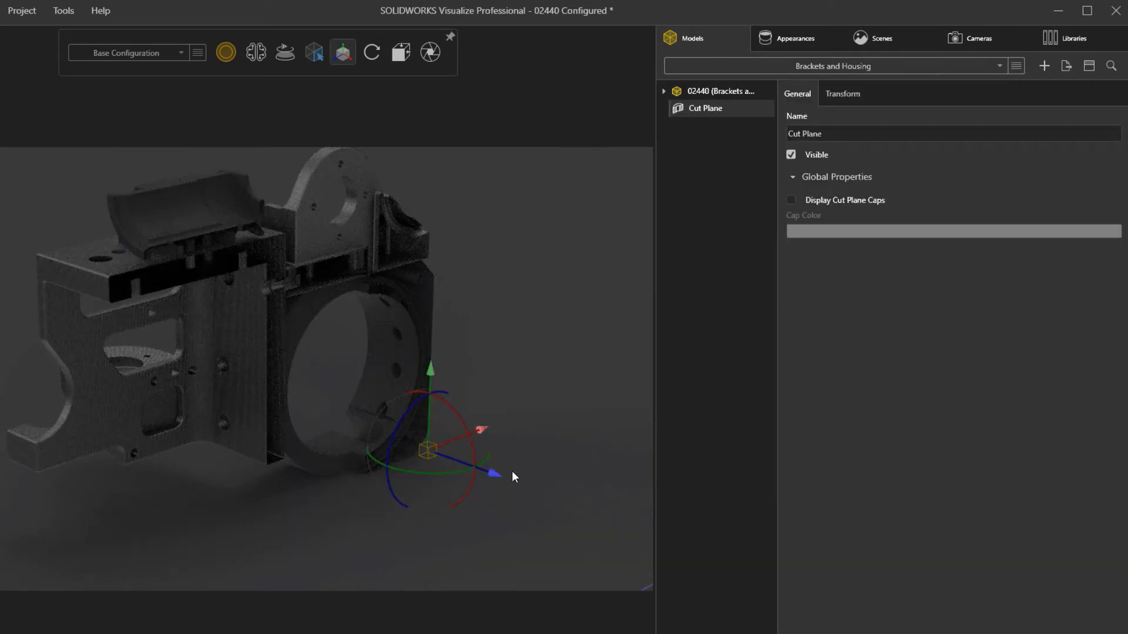
drag(495, 474, 519, 488)
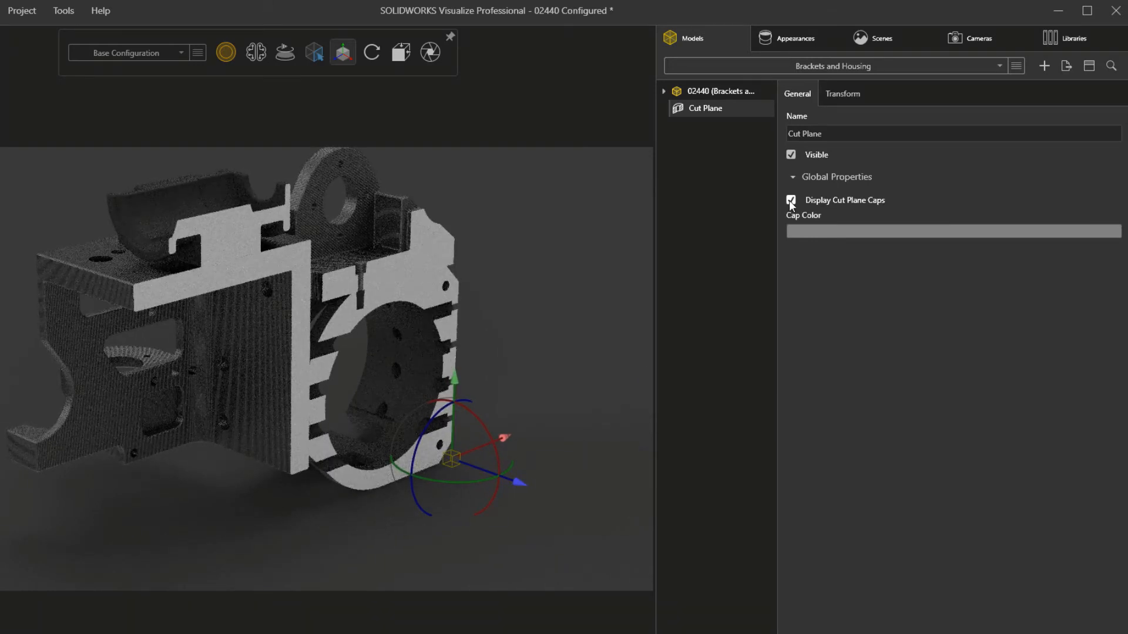
Display the cut plane caps and set their colour to bright green with hue 117
click(815, 232)
click(695, 341)
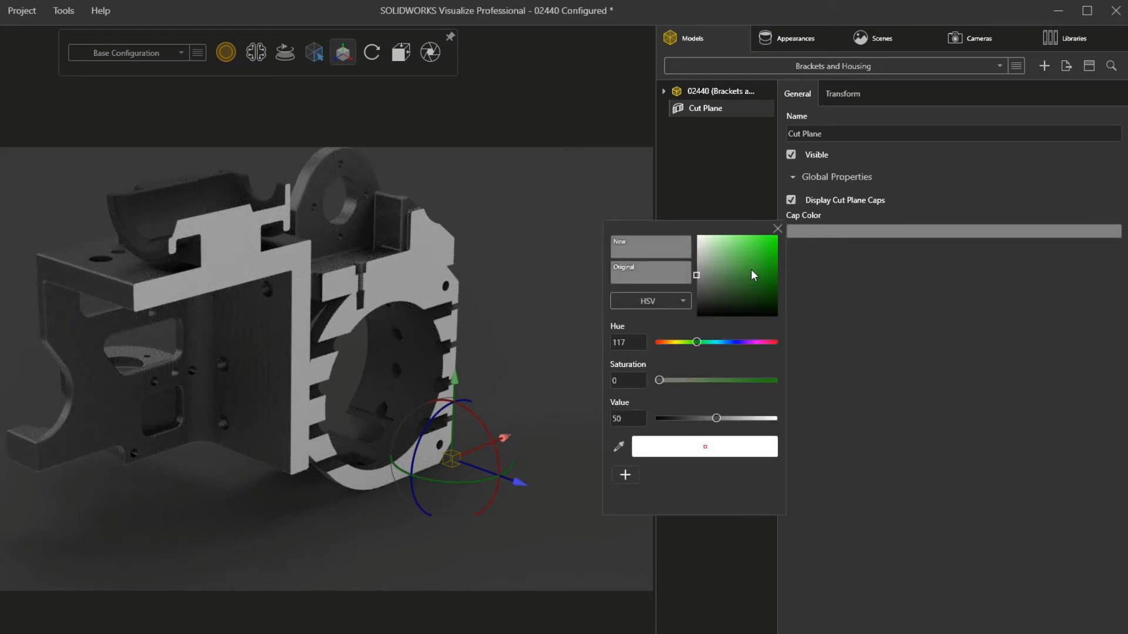
click(771, 241)
click(778, 228)
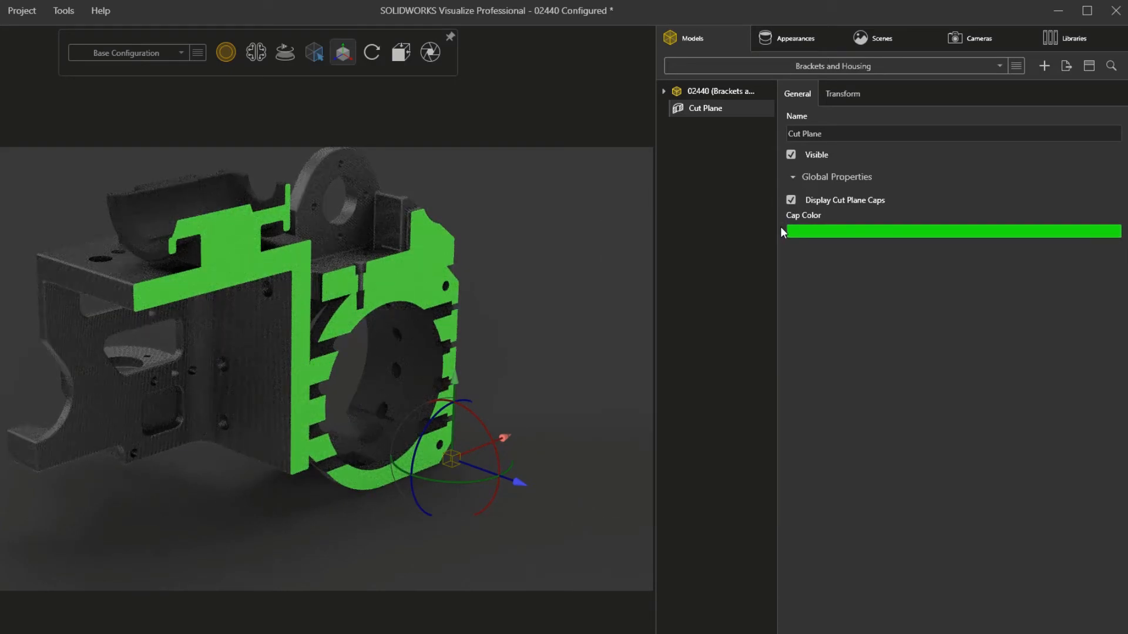
Add a second cutting plane, rotate it 90° about Y, flip it, and move it to about -0.17 in X
click(1043, 65)
click(972, 107)
click(842, 94)
click(929, 131)
click(928, 157)
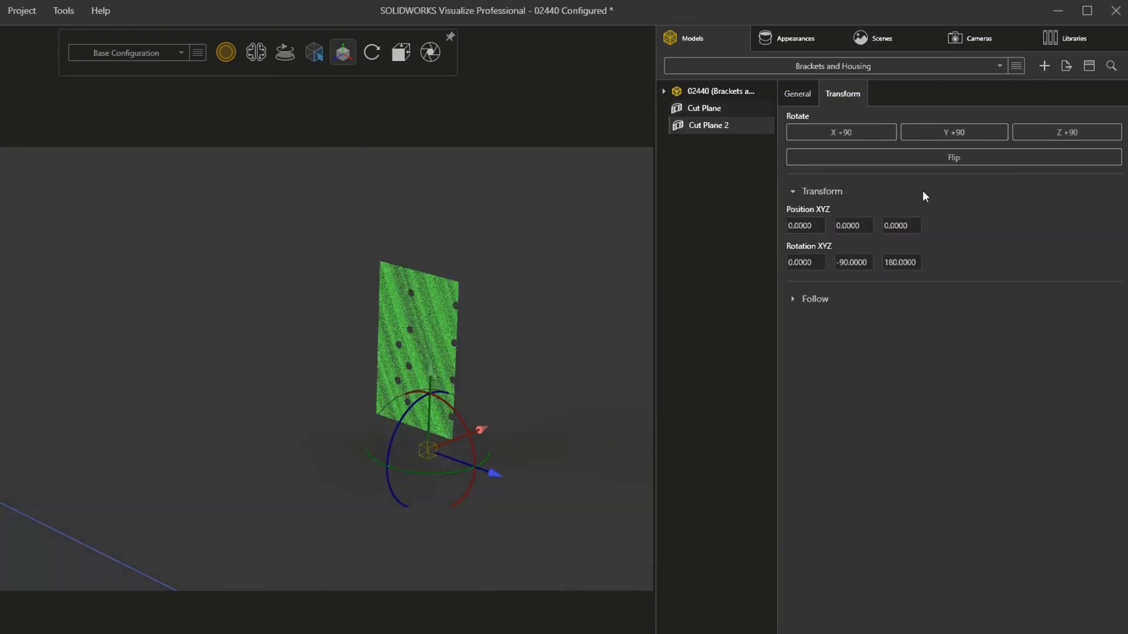
drag(481, 431, 301, 475)
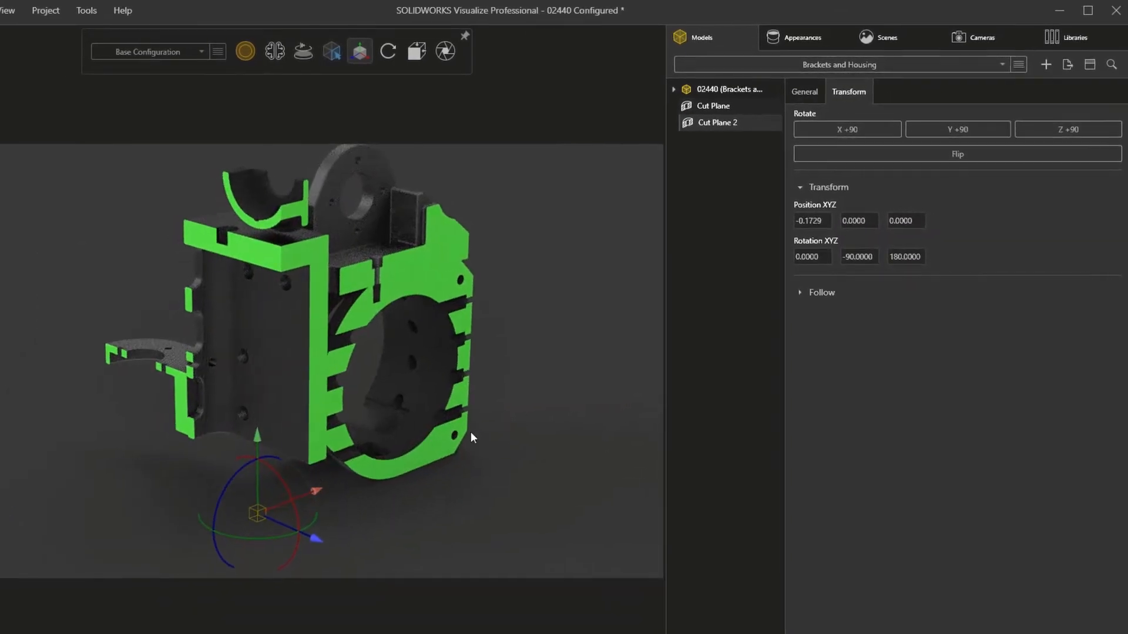
Set the visibility of each of the two cutting planes in its own new configuration and open the configuration options
click(708, 109)
right_click(717, 107)
mouse_move(833, 280)
click(947, 344)
right_click(727, 117)
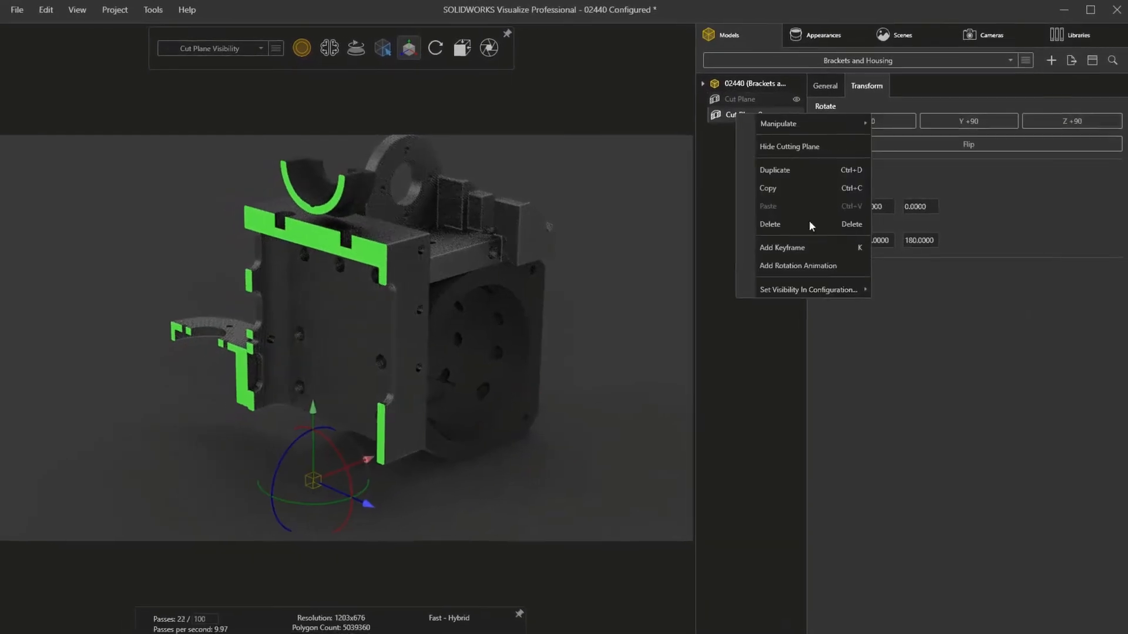
click(913, 355)
click(276, 47)
click(266, 66)
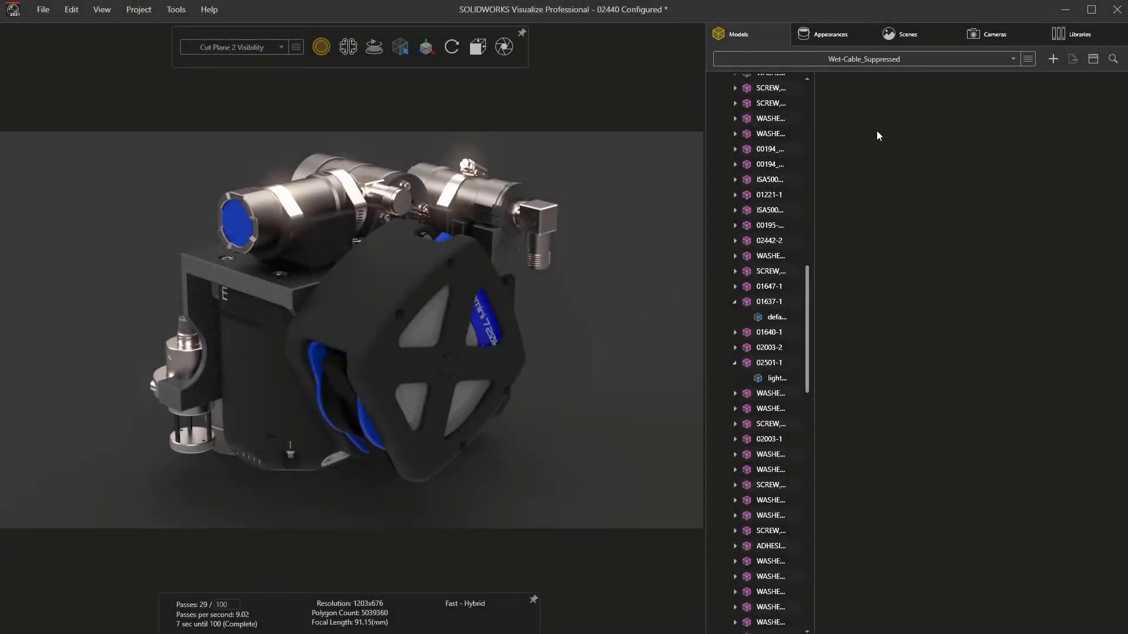
Duplicate Default Camera and make the copy the active camera
click(978, 37)
right_click(763, 101)
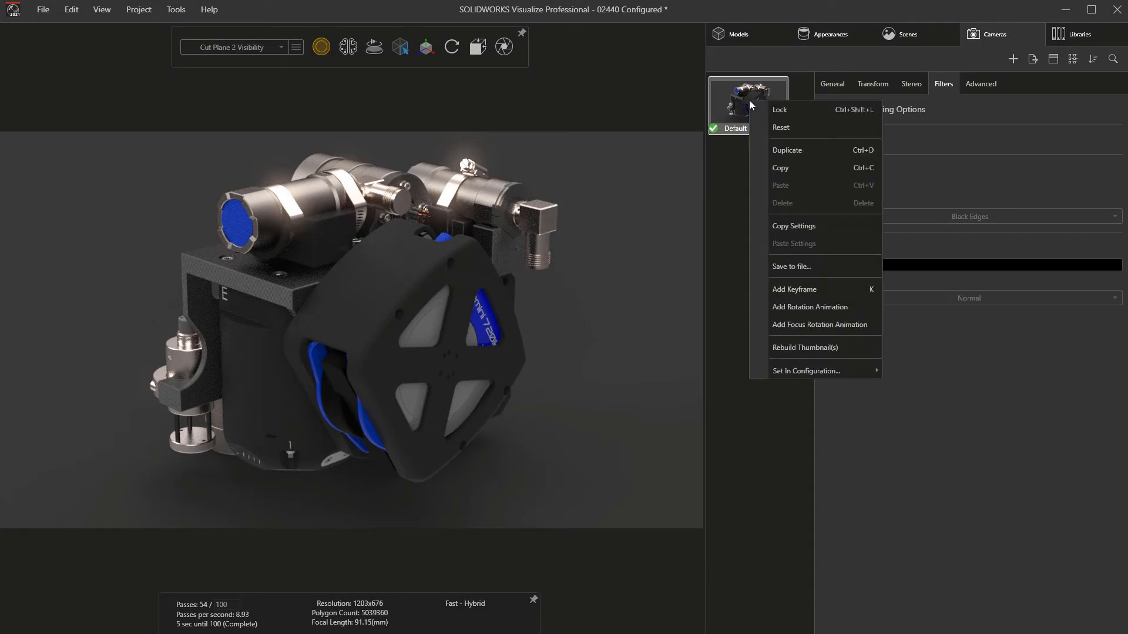
click(780, 150)
double_click(766, 172)
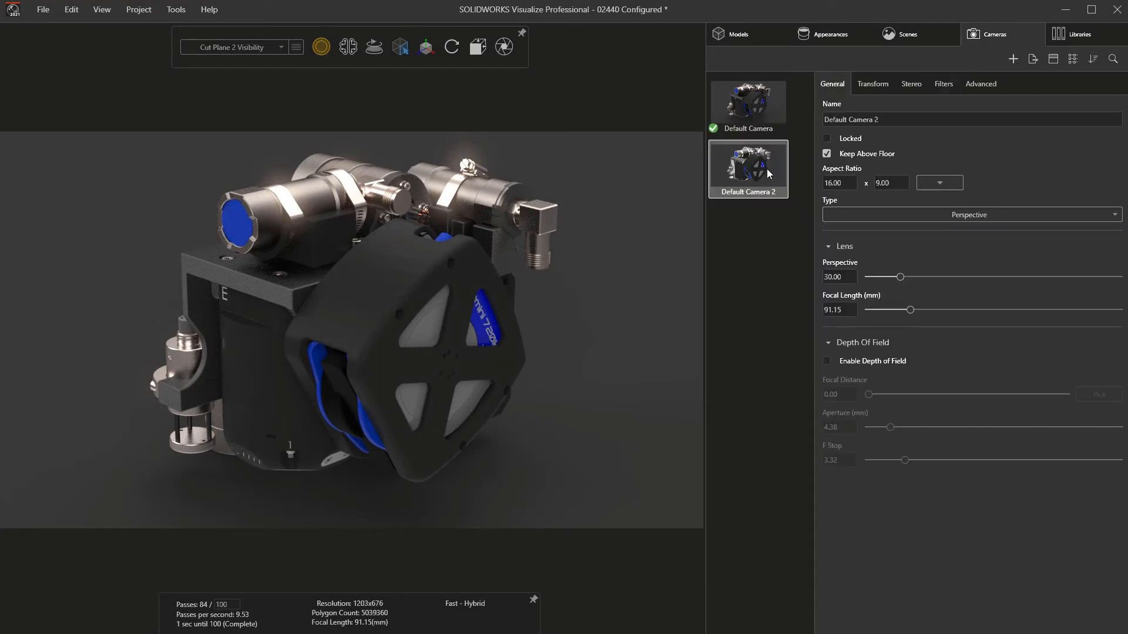
Enable the Toon filter on Default Camera 2 and set its shading style to Toon Shaded
click(941, 86)
click(826, 188)
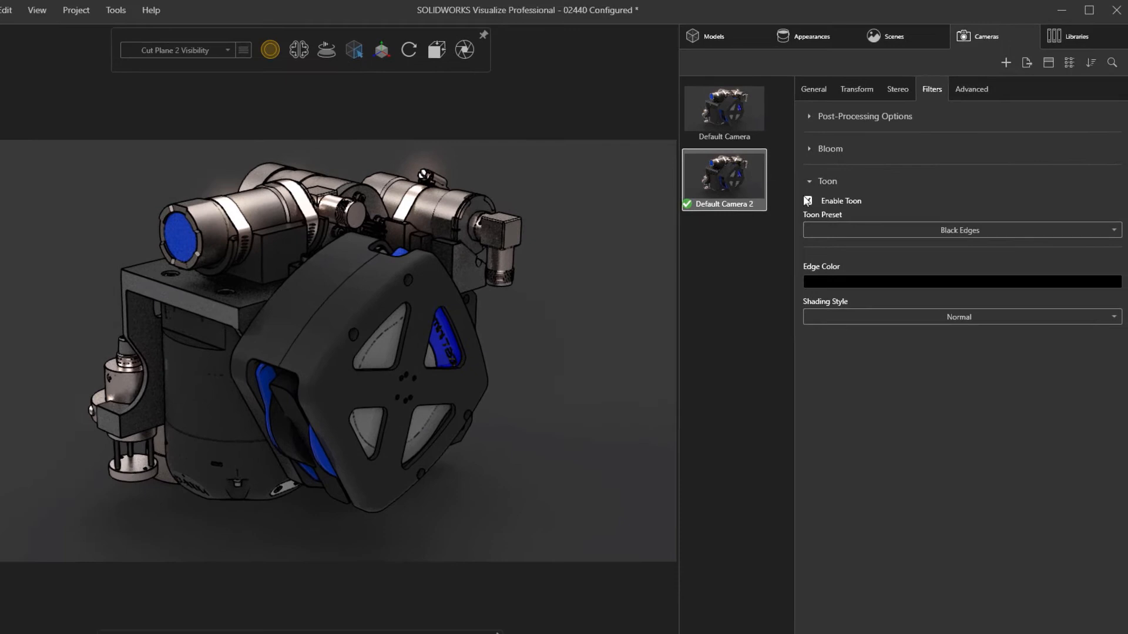
click(868, 318)
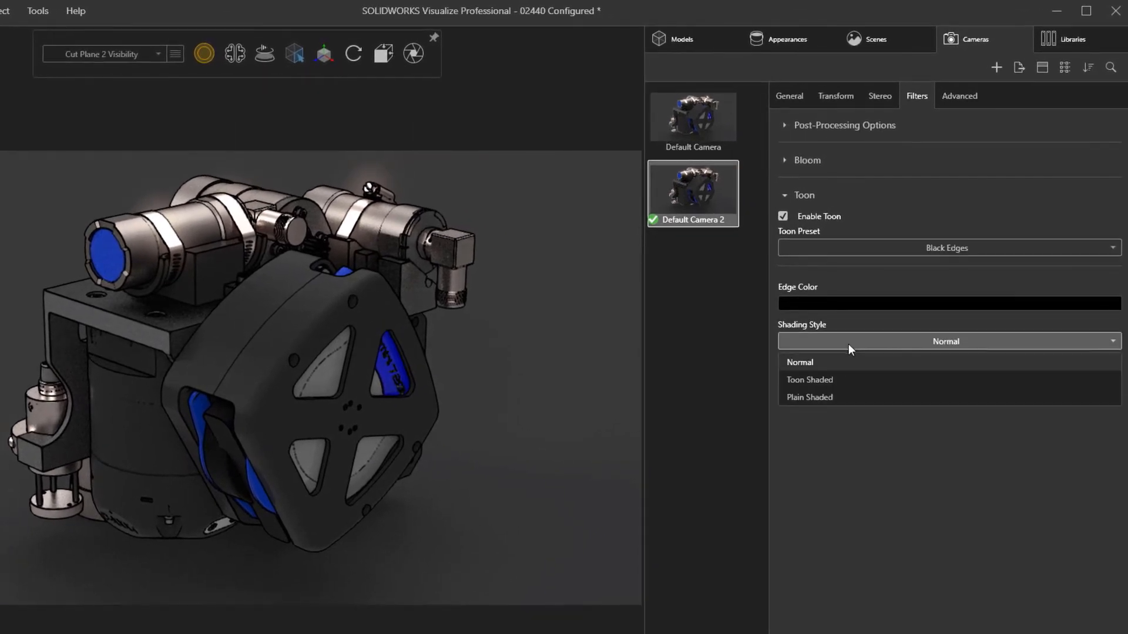
click(845, 381)
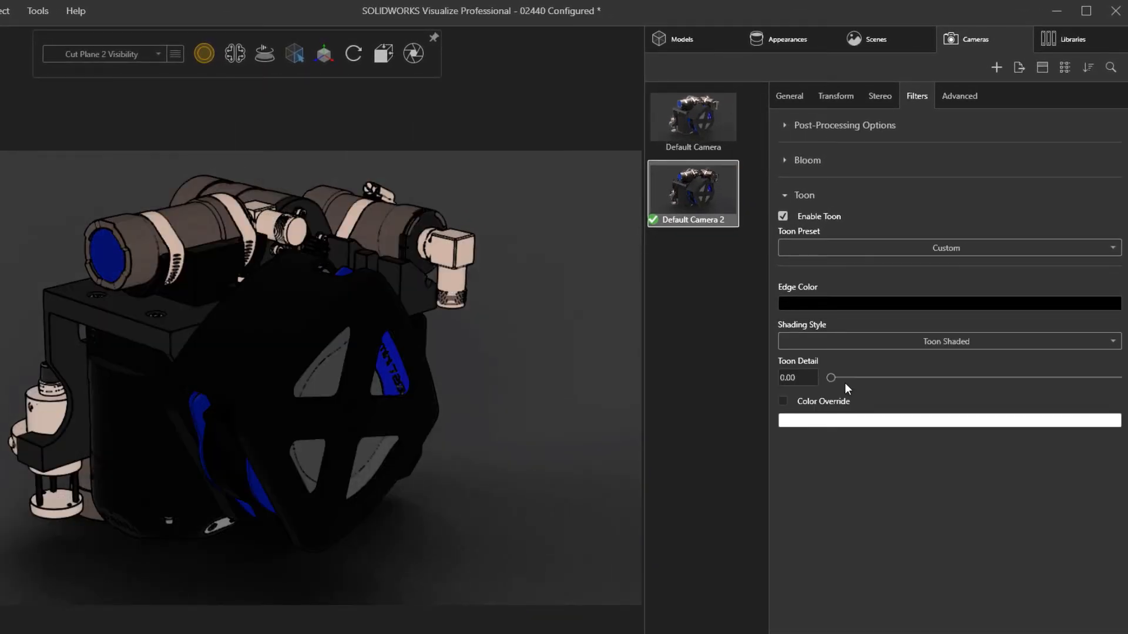
Try the White on Black and Black on White toon presets, and apply the Ambient Occlusion preset to Default Camera 2
click(938, 248)
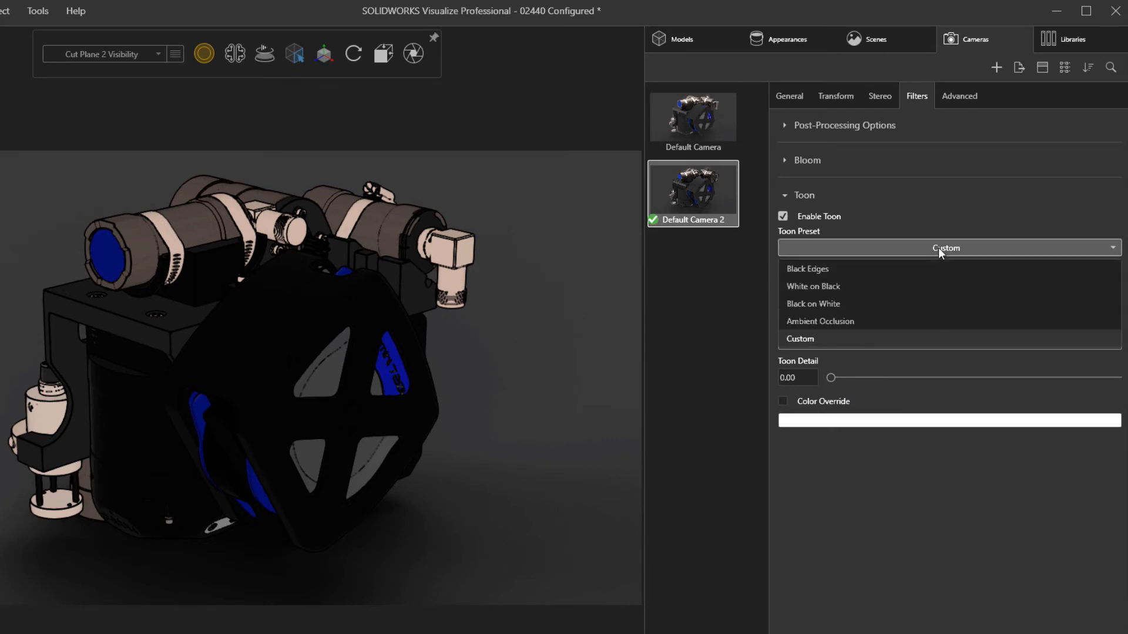
click(883, 287)
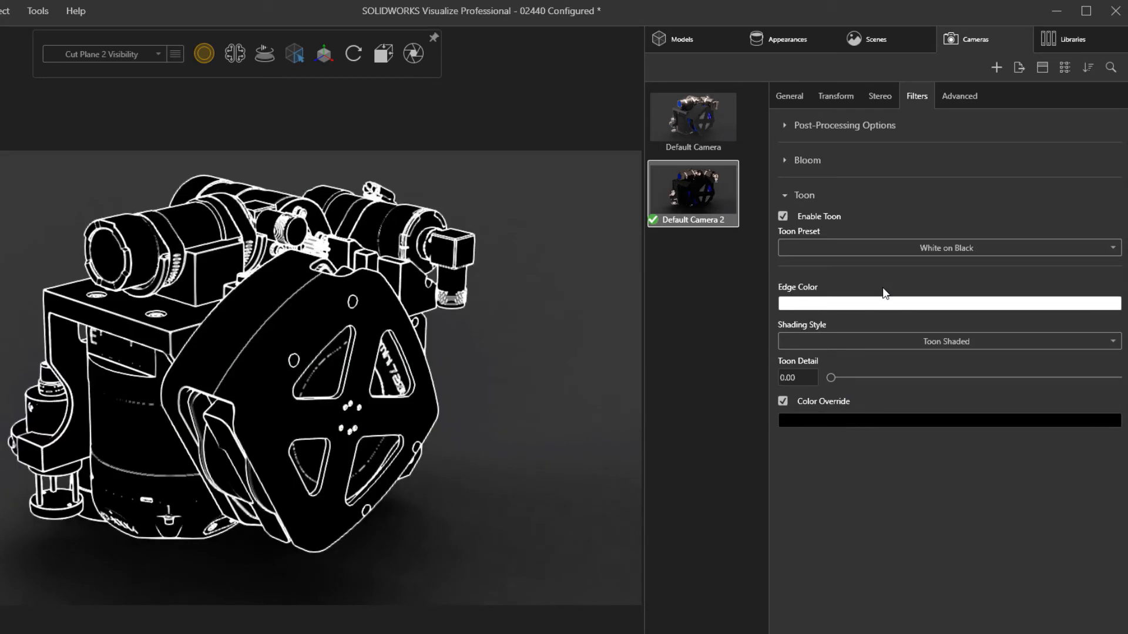
click(896, 251)
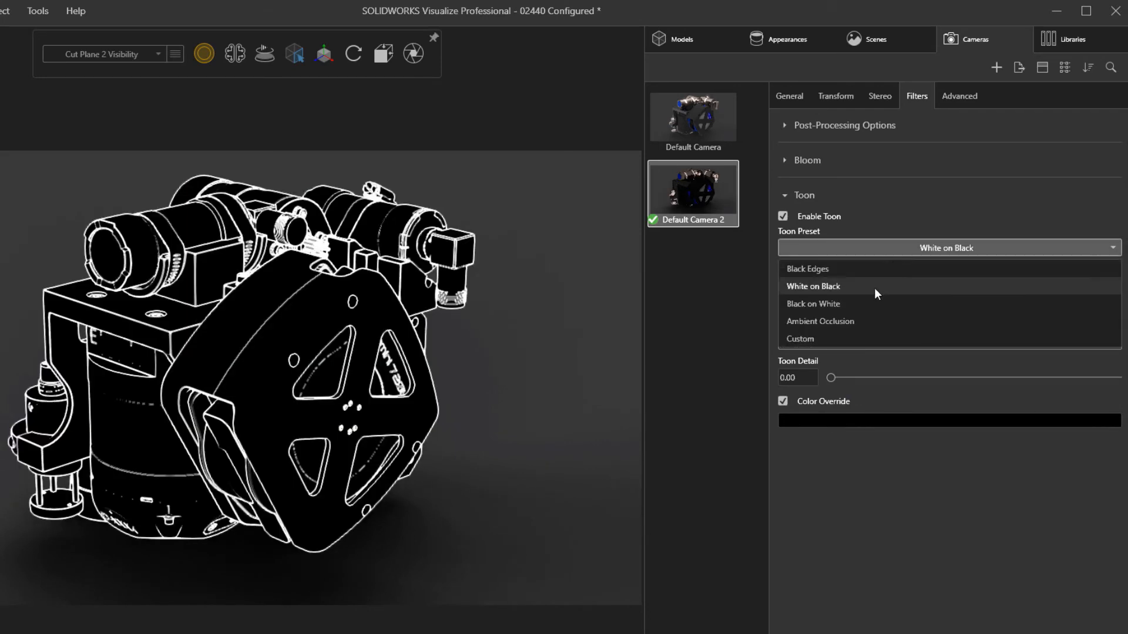
click(866, 302)
click(888, 251)
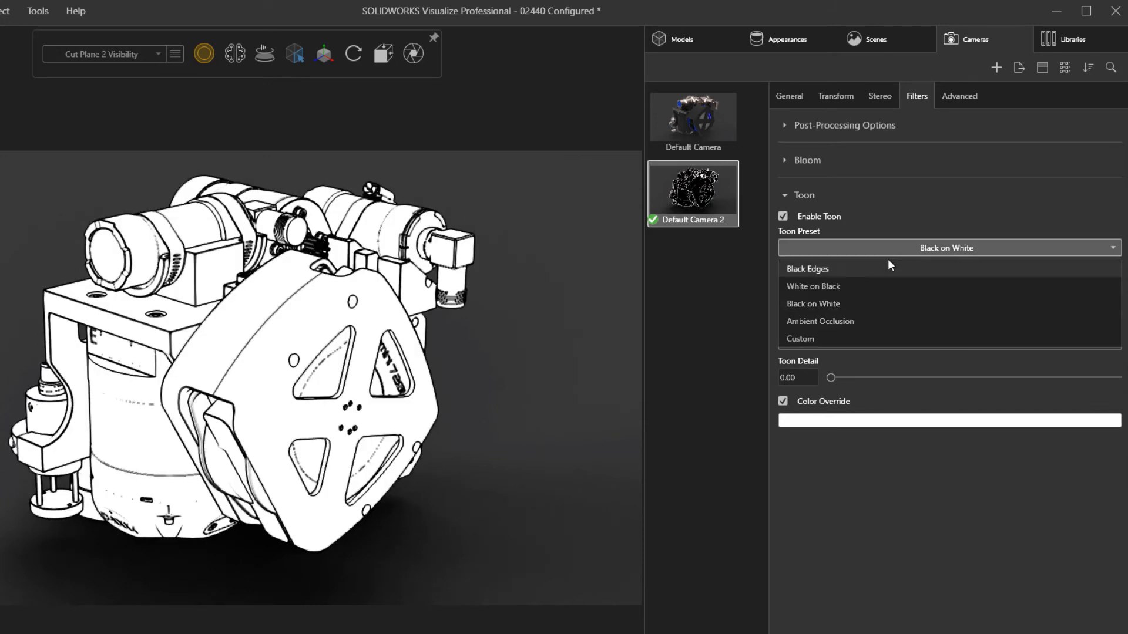
click(840, 322)
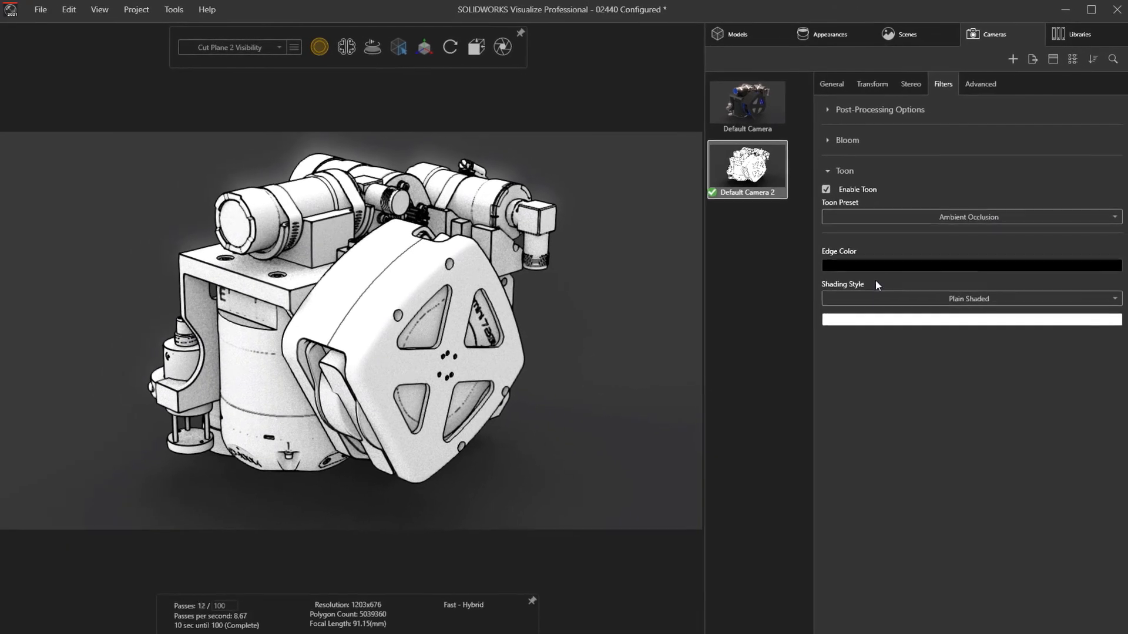
Change the toon edge colour of Default Camera 2 from the preset to a saturated blue
click(882, 265)
click(744, 365)
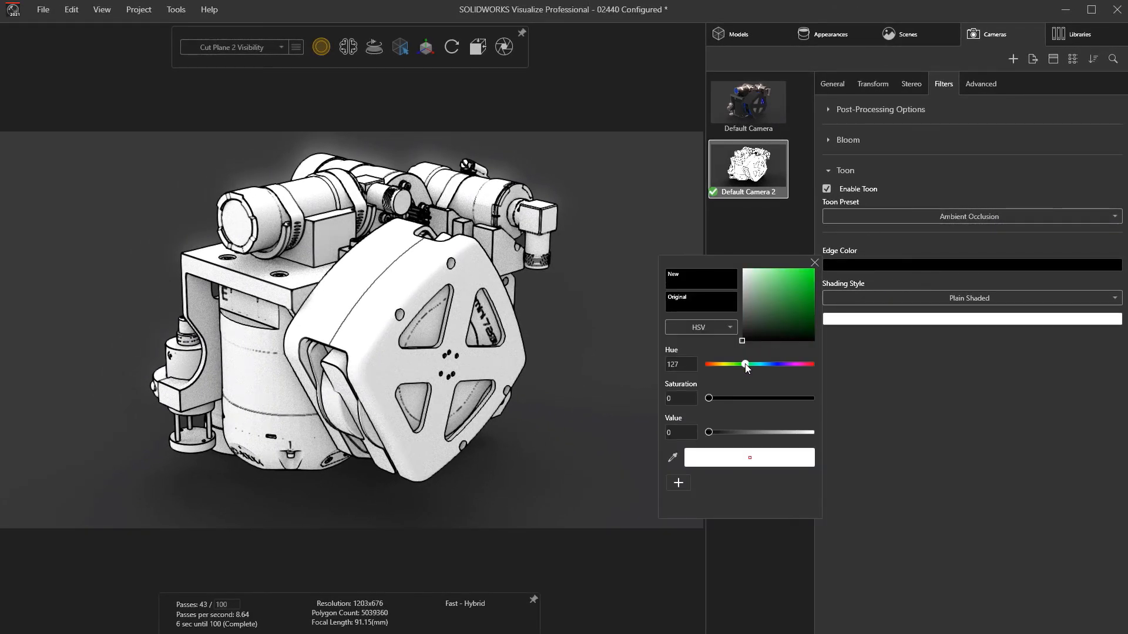
drag(744, 365, 777, 365)
click(812, 272)
click(814, 263)
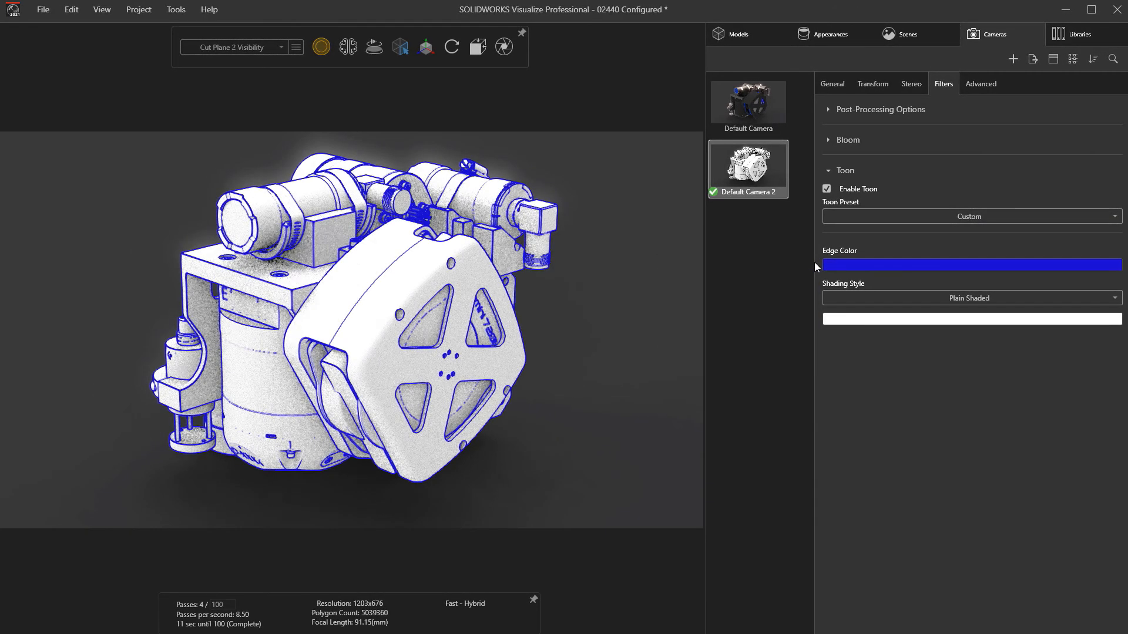
View the toon-shaded assembly from its opposite side and make Default Camera the active camera
drag(423, 311, 510, 311)
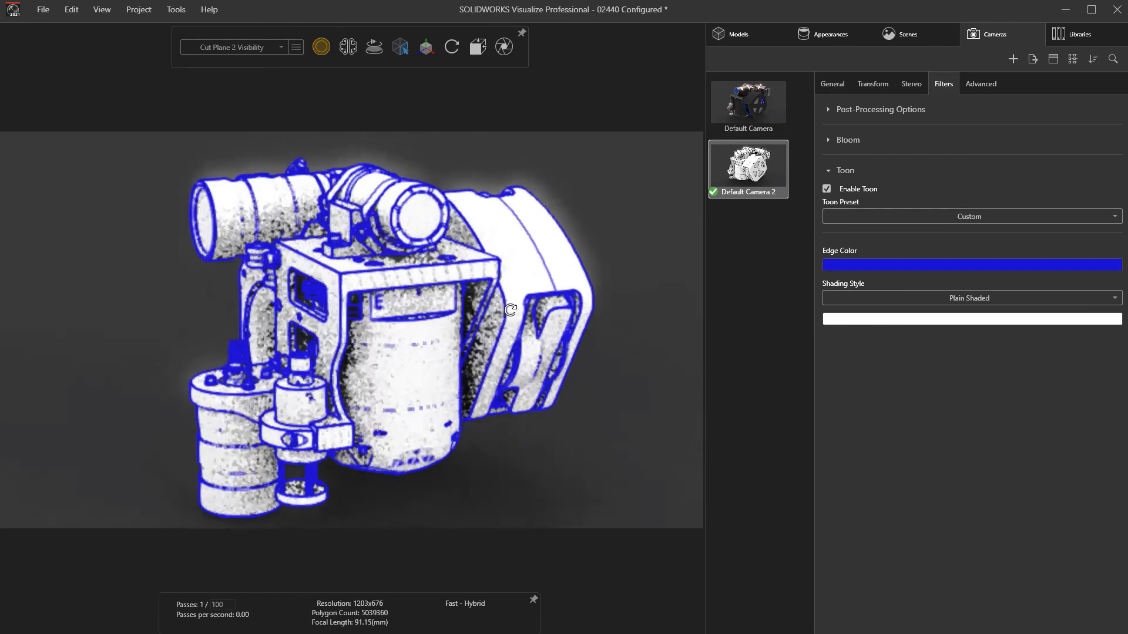
middle_drag(510, 310, 530, 290)
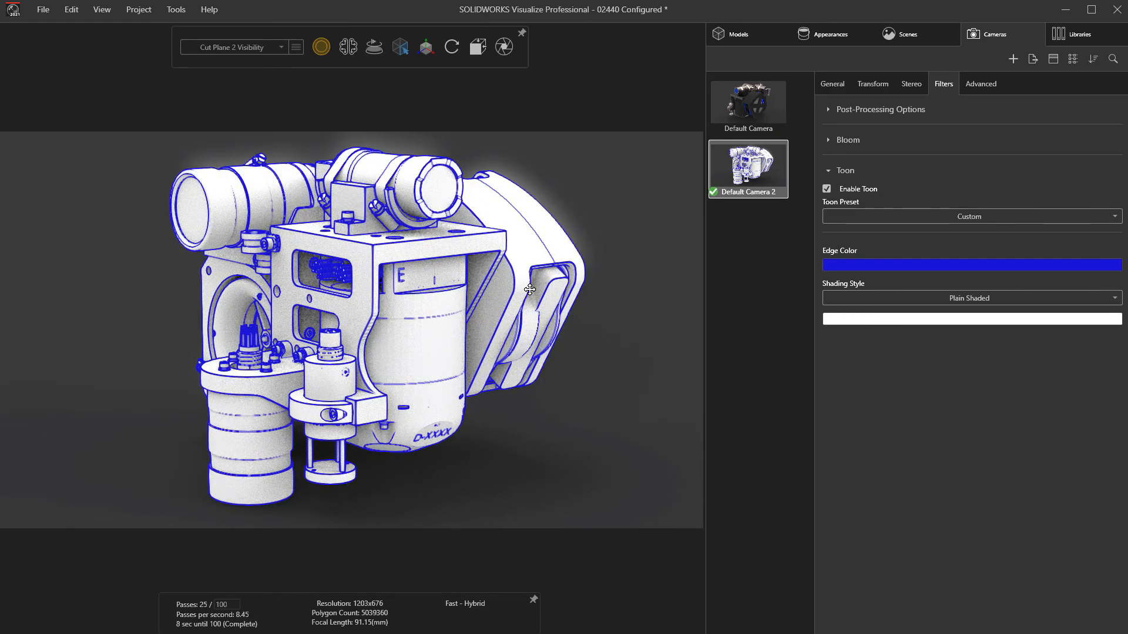
click(732, 120)
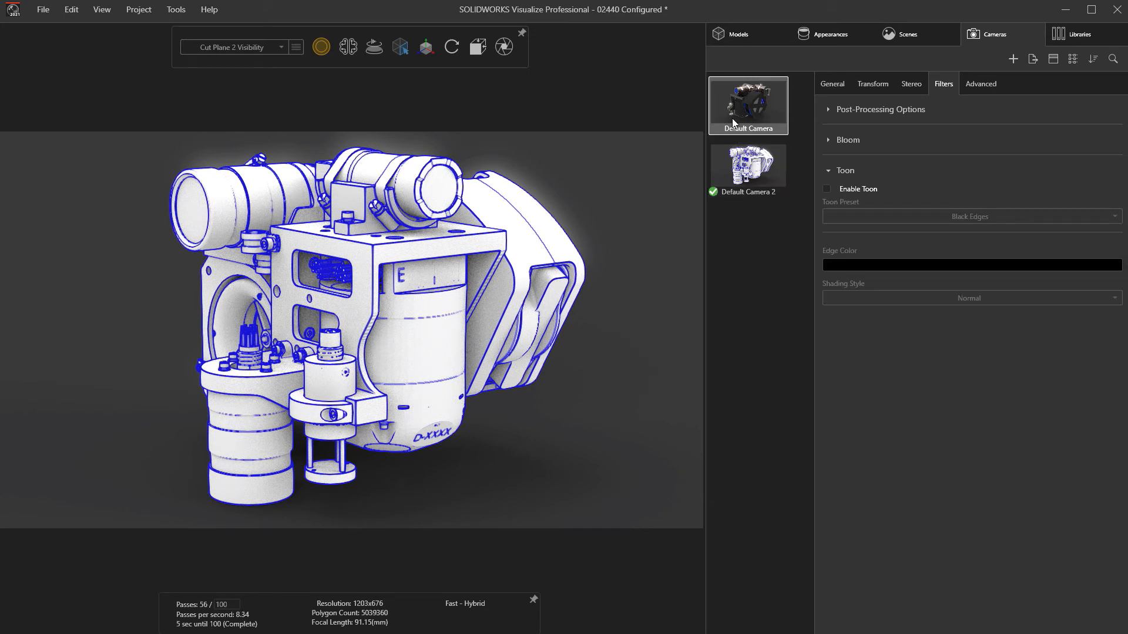
double_click(732, 118)
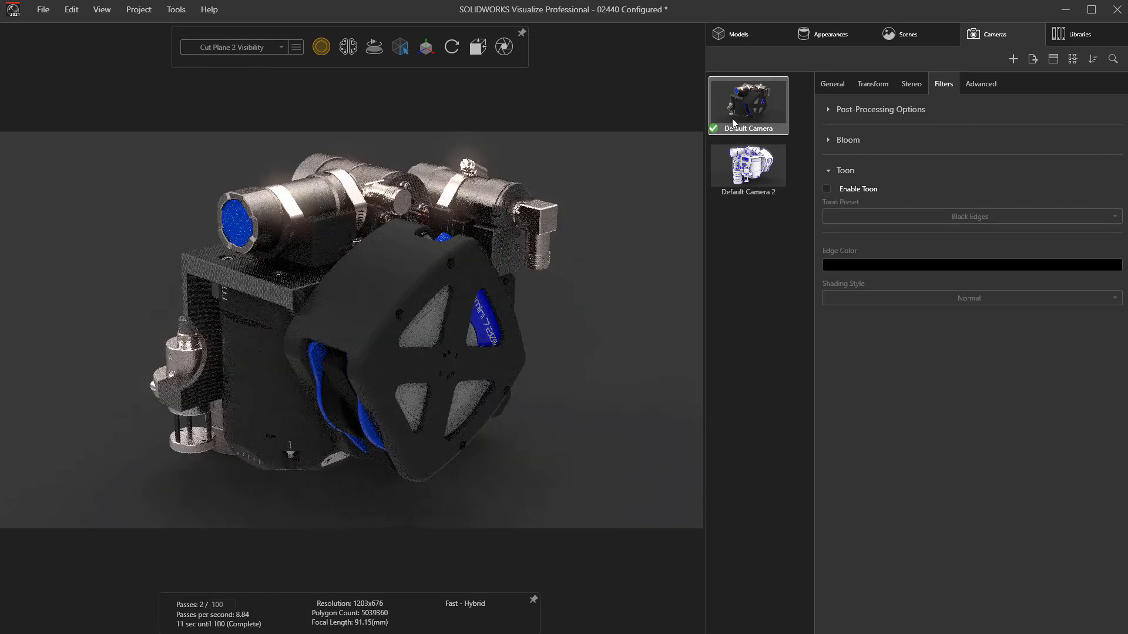
Include all render layers in the image output settings and start the render
click(505, 45)
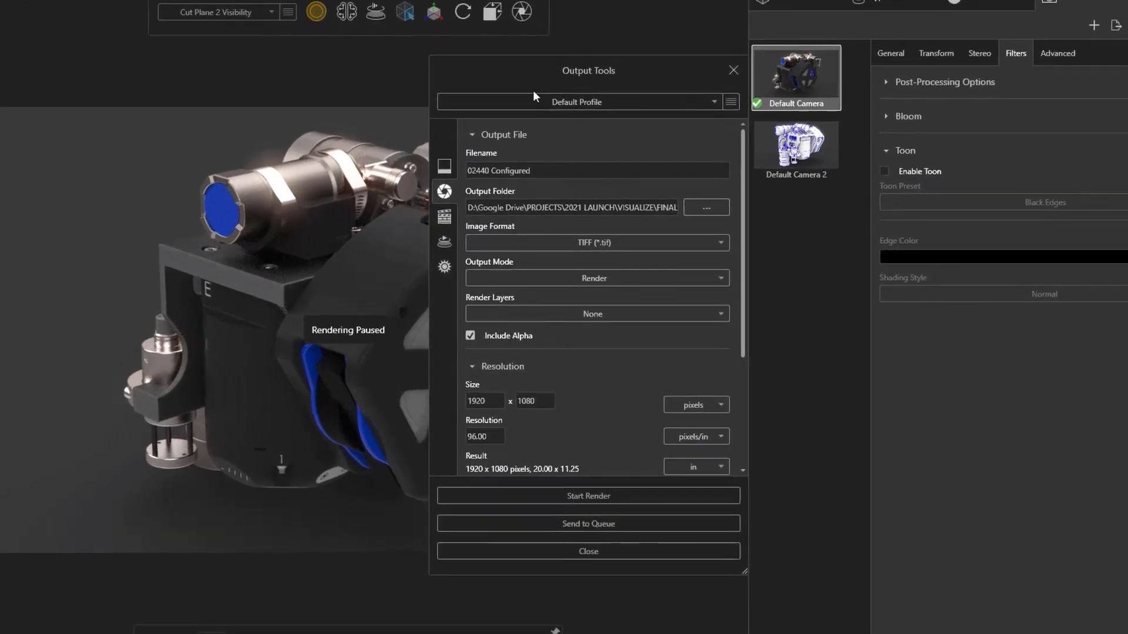
click(535, 313)
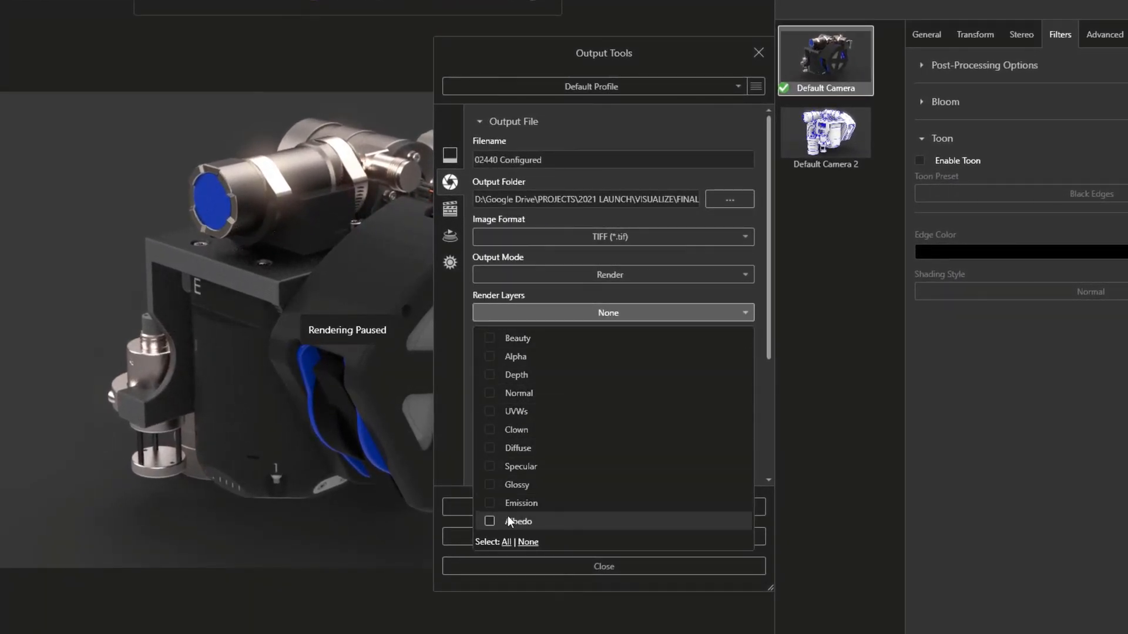
click(506, 543)
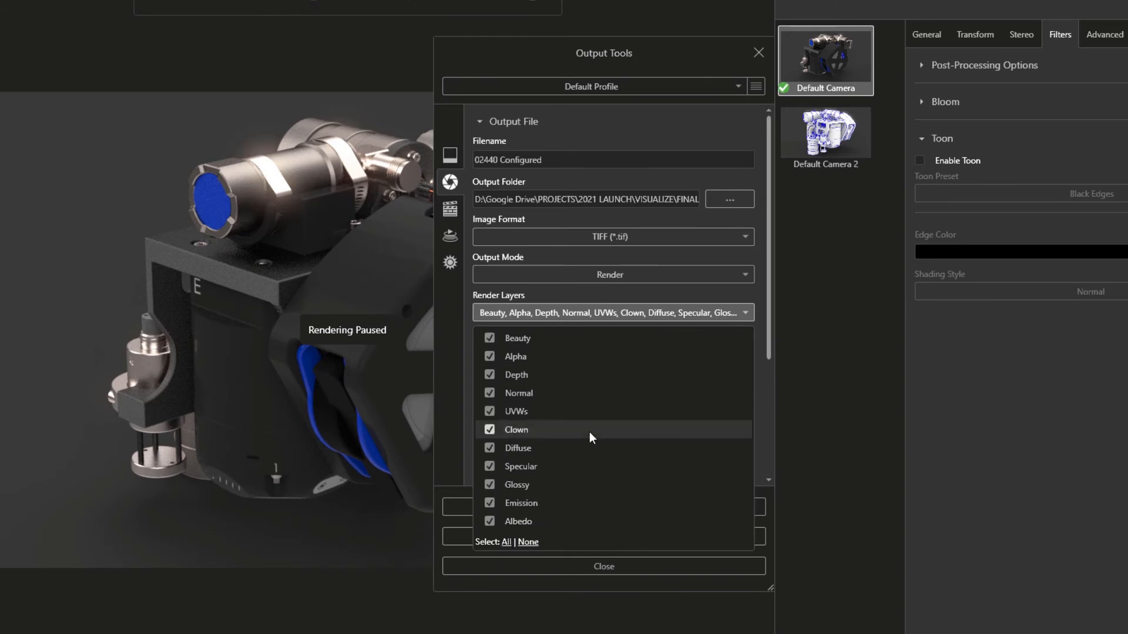
click(633, 312)
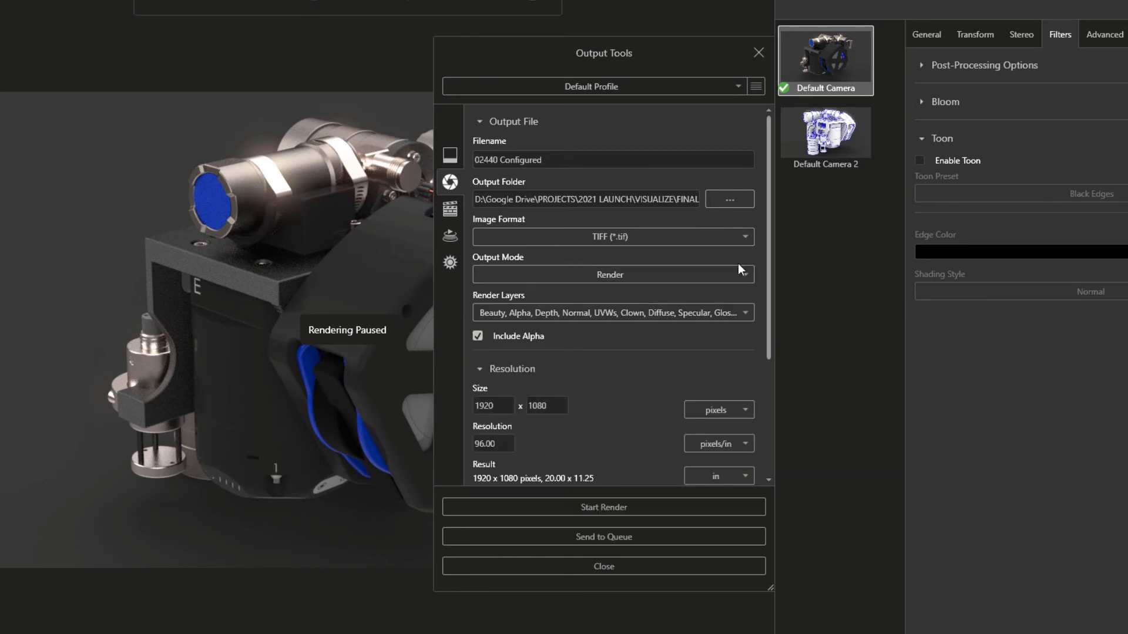
drag(767, 251, 742, 393)
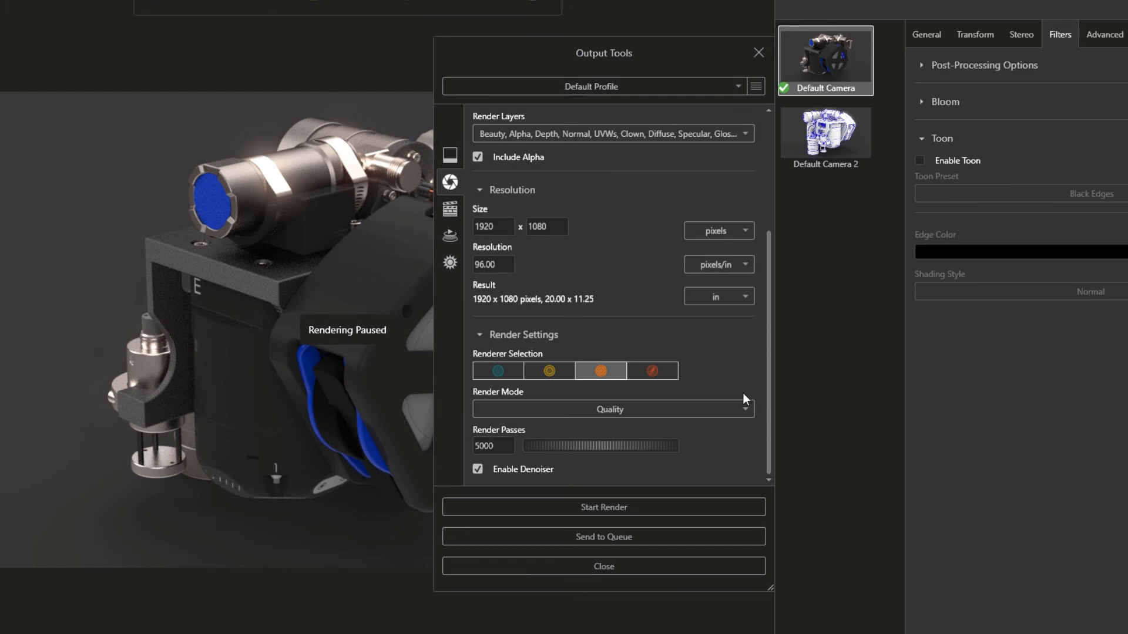
click(613, 505)
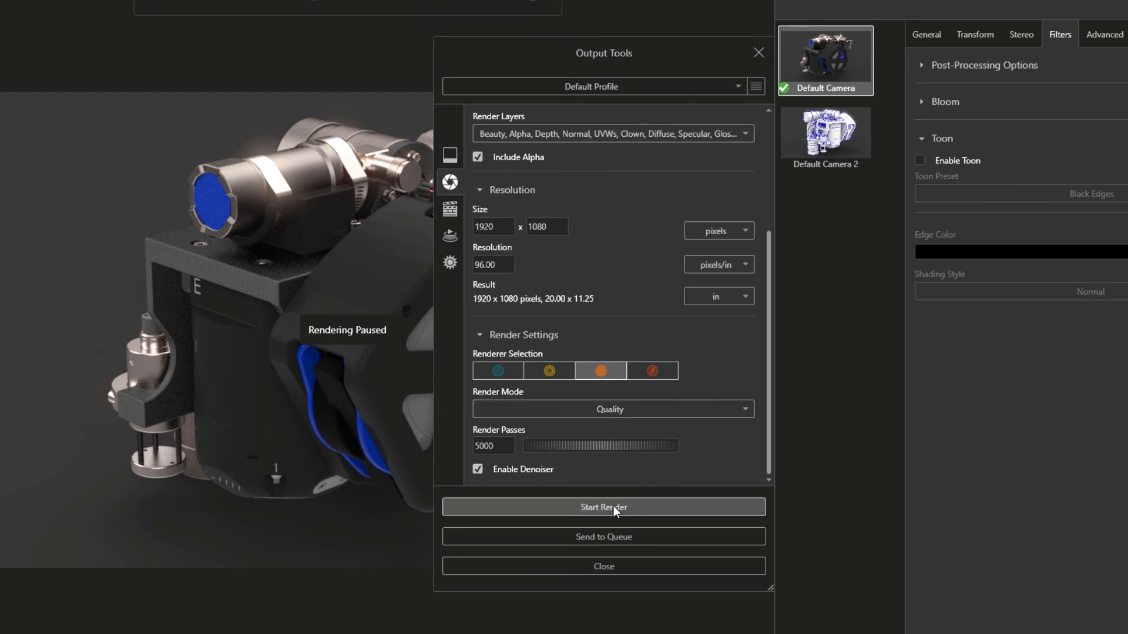